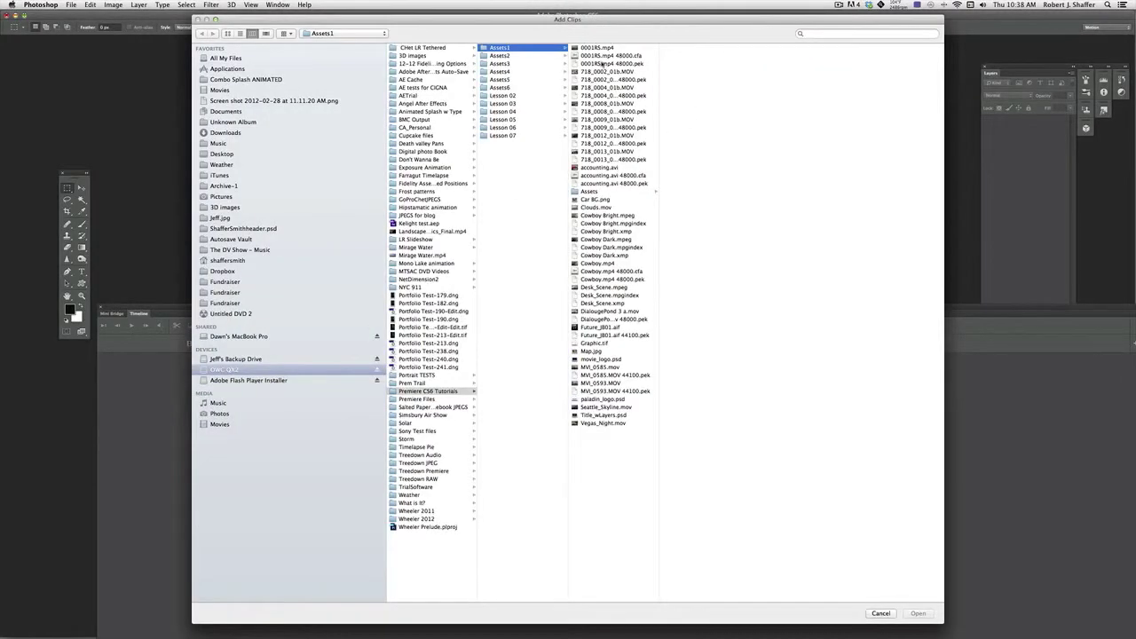
- Add 0001RS.mp4, Clouds.mov, Map.jpg, paladin_logo.psd and Title_wLayers.psd from the Assets1 folder to the timeline
{"action": "left_click", "coordinate": [602, 49]}
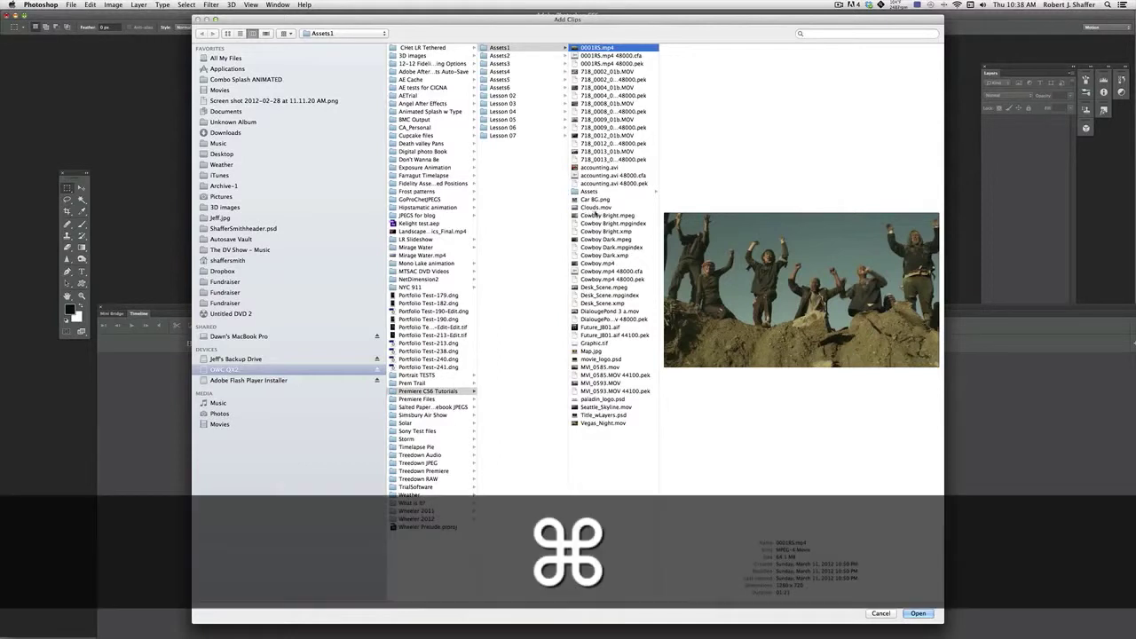
{"action": "left_click", "coordinate": [596, 207], "text": "super"}
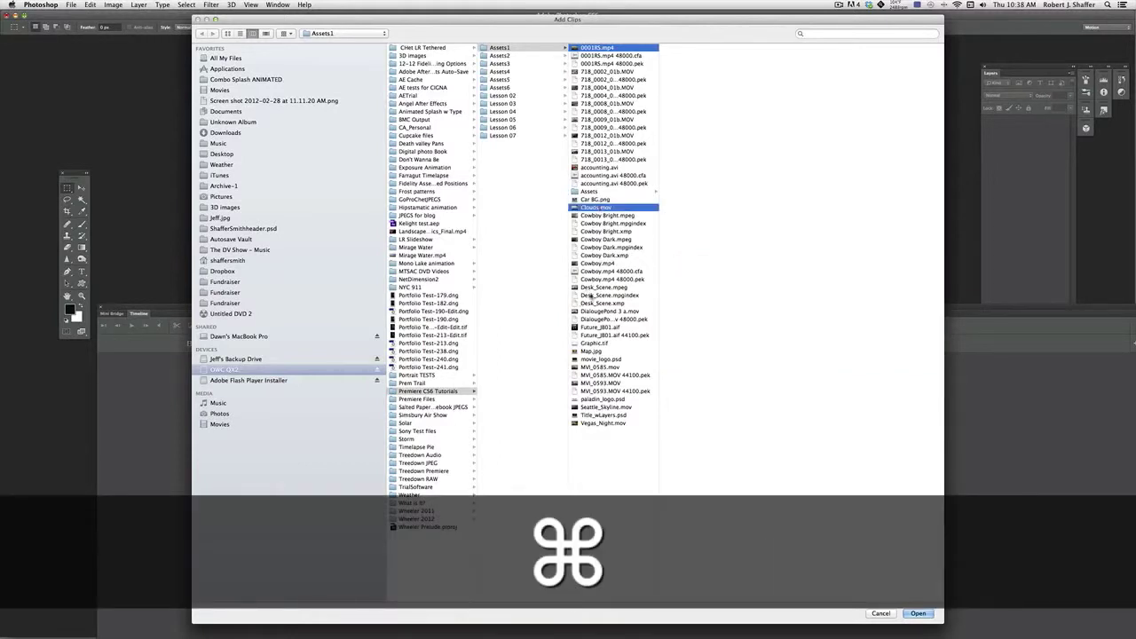
{"action": "left_click", "coordinate": [591, 351], "text": "super"}
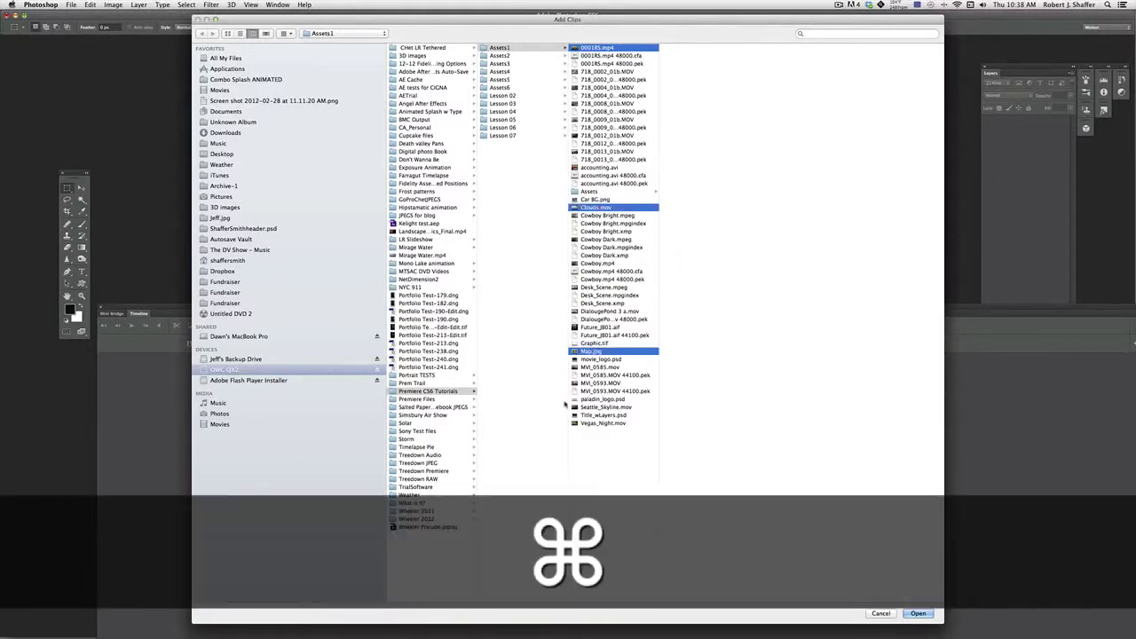
{"action": "left_click", "coordinate": [597, 399], "text": "super"}
{"action": "left_click", "coordinate": [600, 414], "text": "super"}
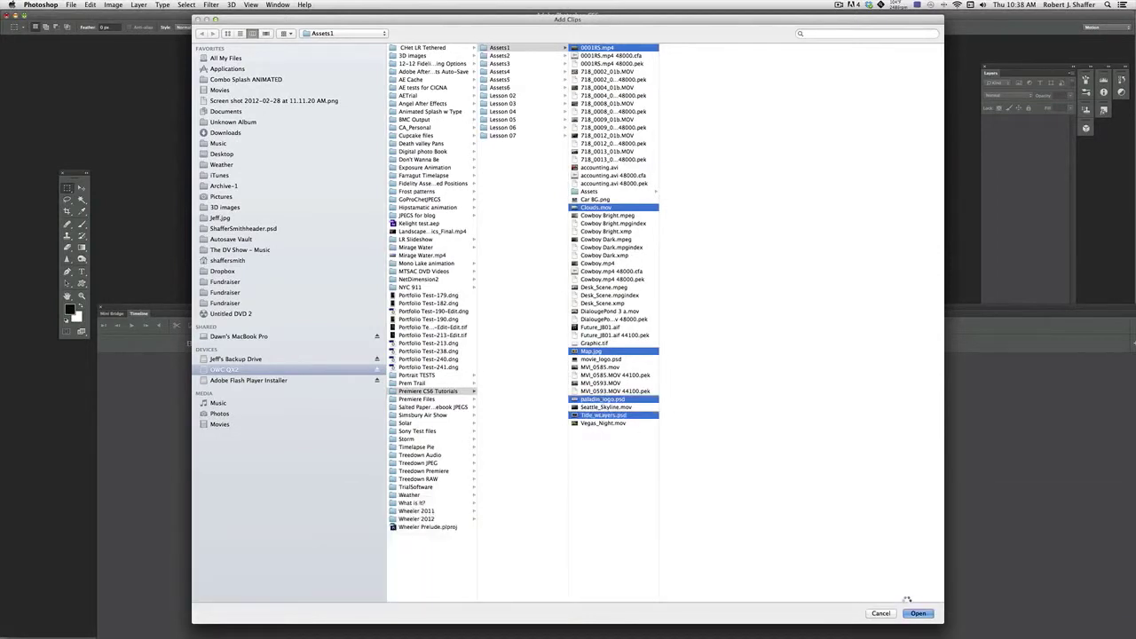
{"action": "left_click", "coordinate": [916, 613]}
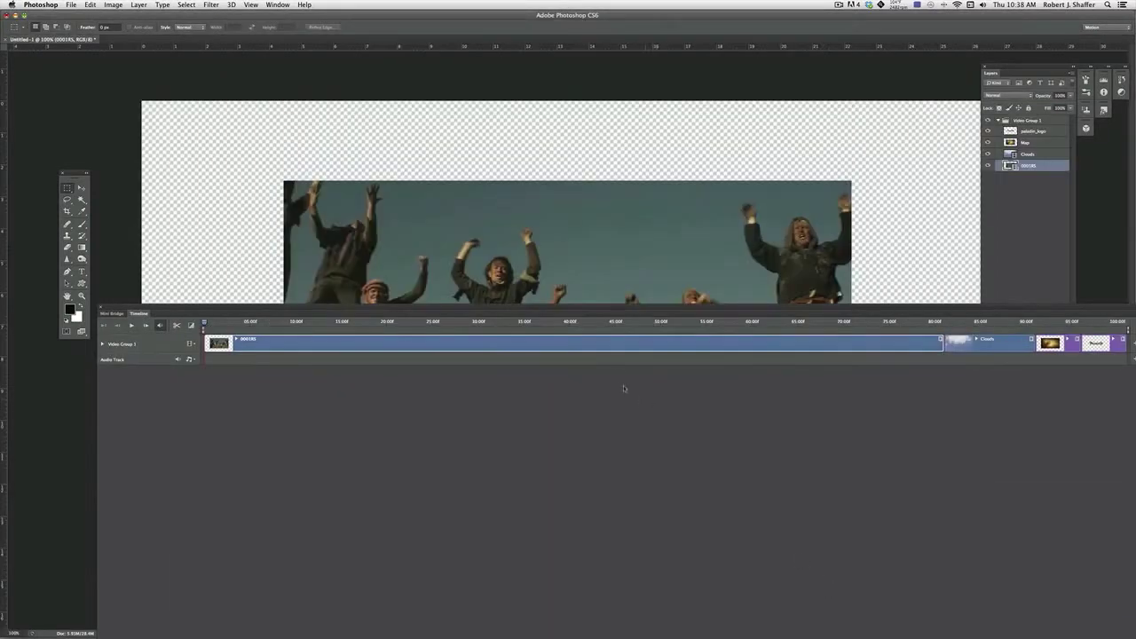
- Zoom the timeline out until all clips fit, and move the Timeline panel lower to expose more of the canvas
{"action": "left_click_drag", "start_coordinate": [391, 313], "coordinate": [322, 287]}
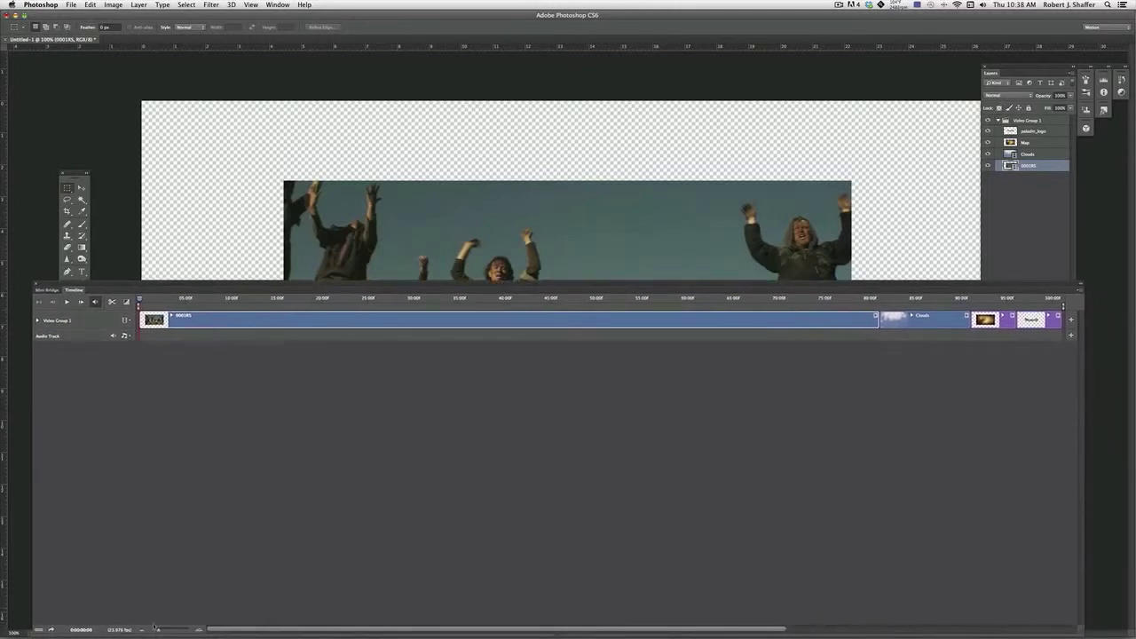
{"action": "mouse_move", "coordinate": [159, 629]}
{"action": "left_mouse_down"}
{"action": "mouse_move", "coordinate": [185, 629]}
{"action": "mouse_move", "coordinate": [156, 627]}
{"action": "left_mouse_up"}
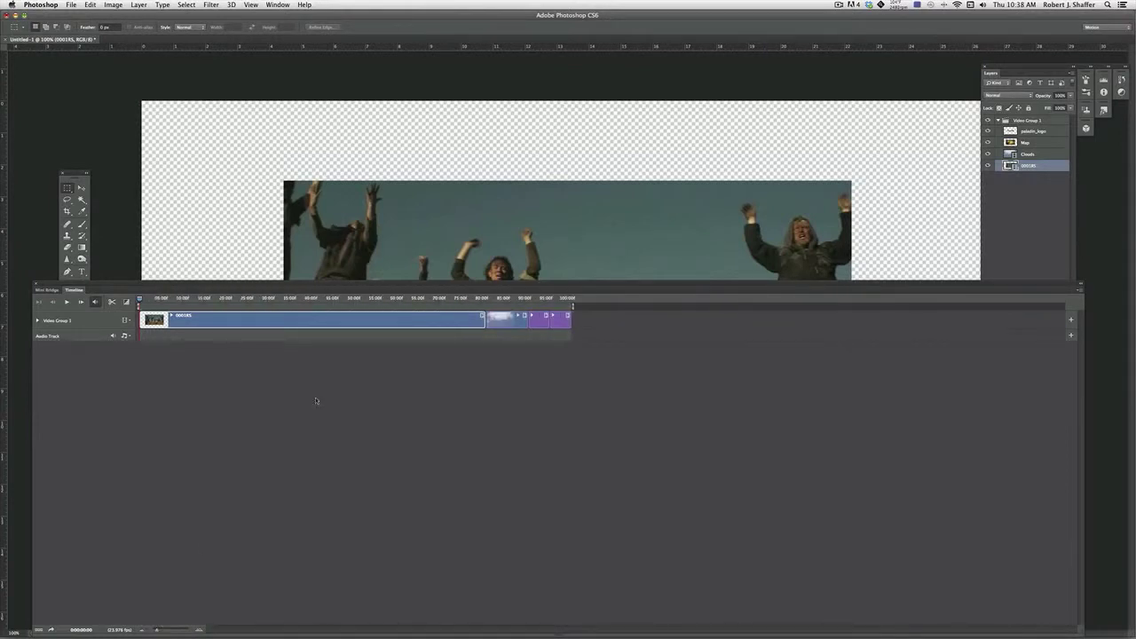
{"action": "left_click", "coordinate": [140, 298]}
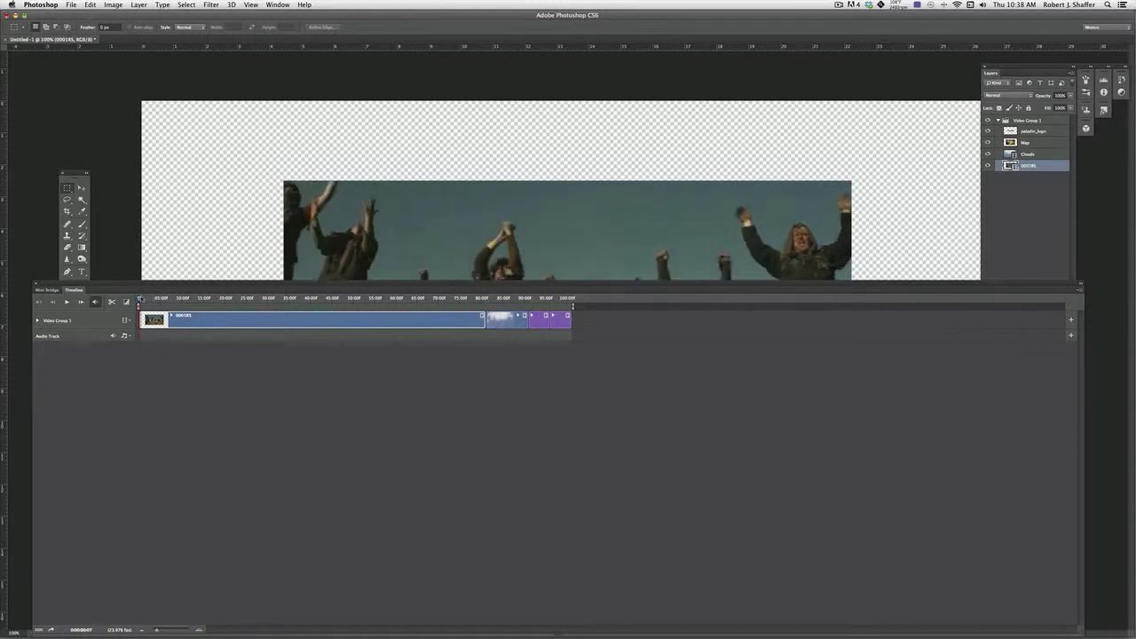
{"action": "left_click_drag", "start_coordinate": [196, 285], "coordinate": [206, 414]}
- Preview the sequence through the final logo clip, scrub back to about 50:00f and select the 0001RS clip
{"action": "key", "text": "space"}
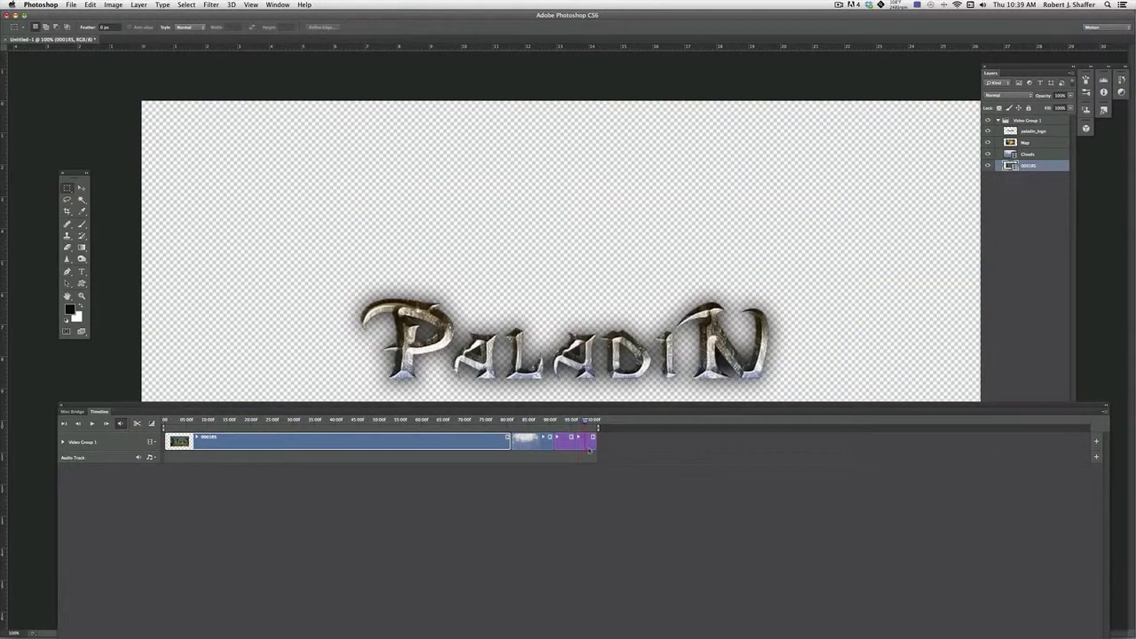
{"action": "left_click_drag", "start_coordinate": [592, 421], "coordinate": [383, 444]}
{"action": "left_click", "coordinate": [401, 487]}
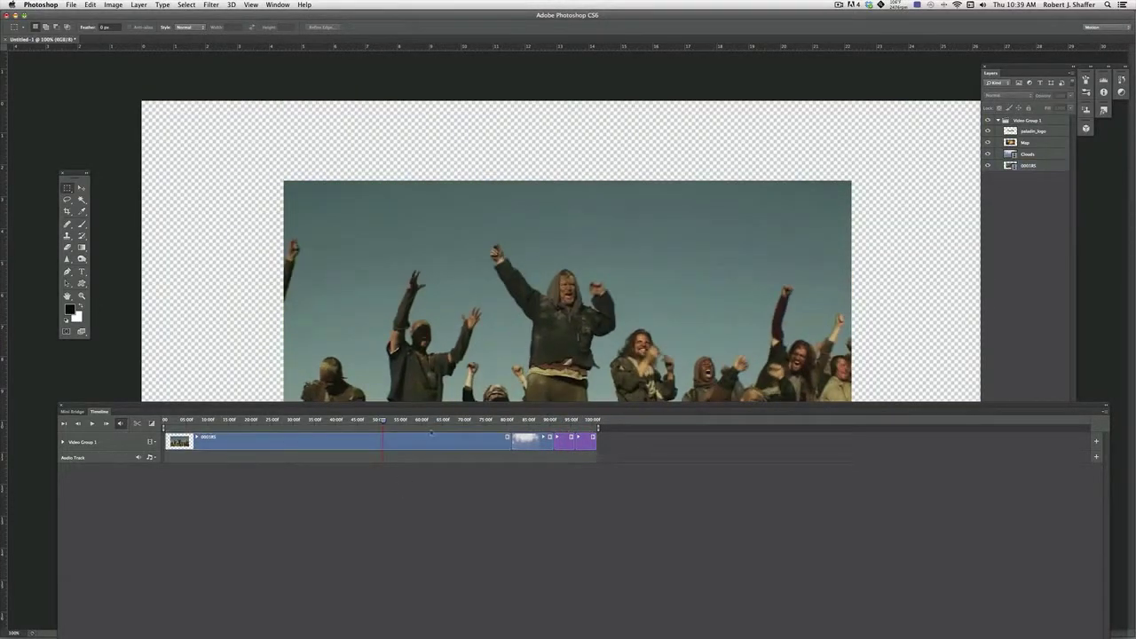
{"action": "left_click", "coordinate": [426, 443]}
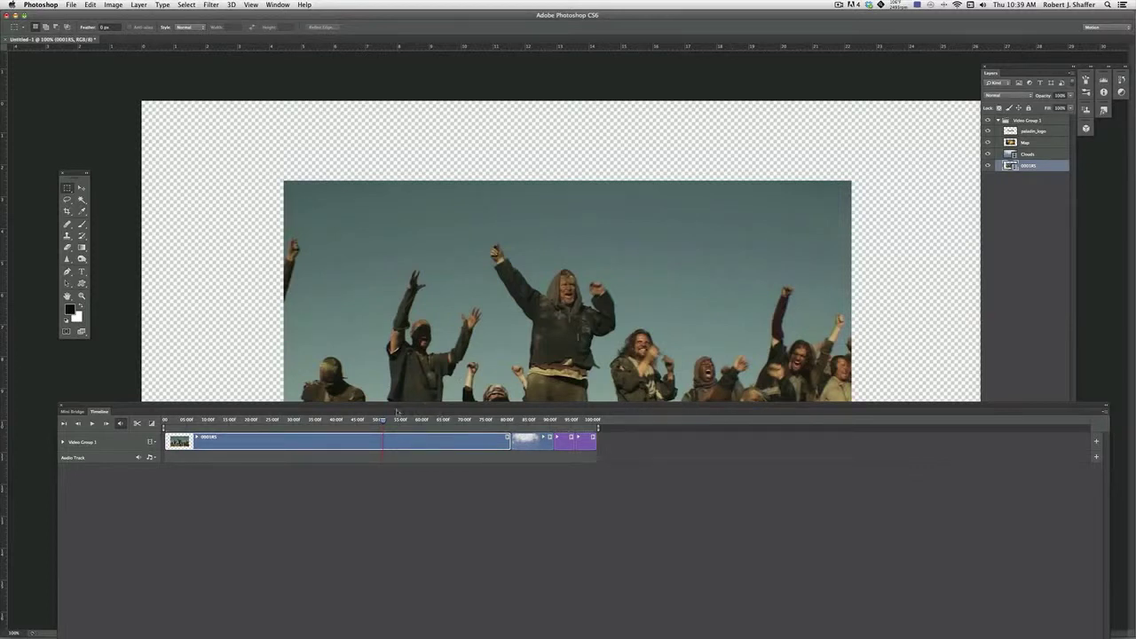
- Choose a larger layer thumbnail size in the Layers panel options and keep the widened panel within the screen
{"action": "left_click", "coordinate": [1024, 63]}
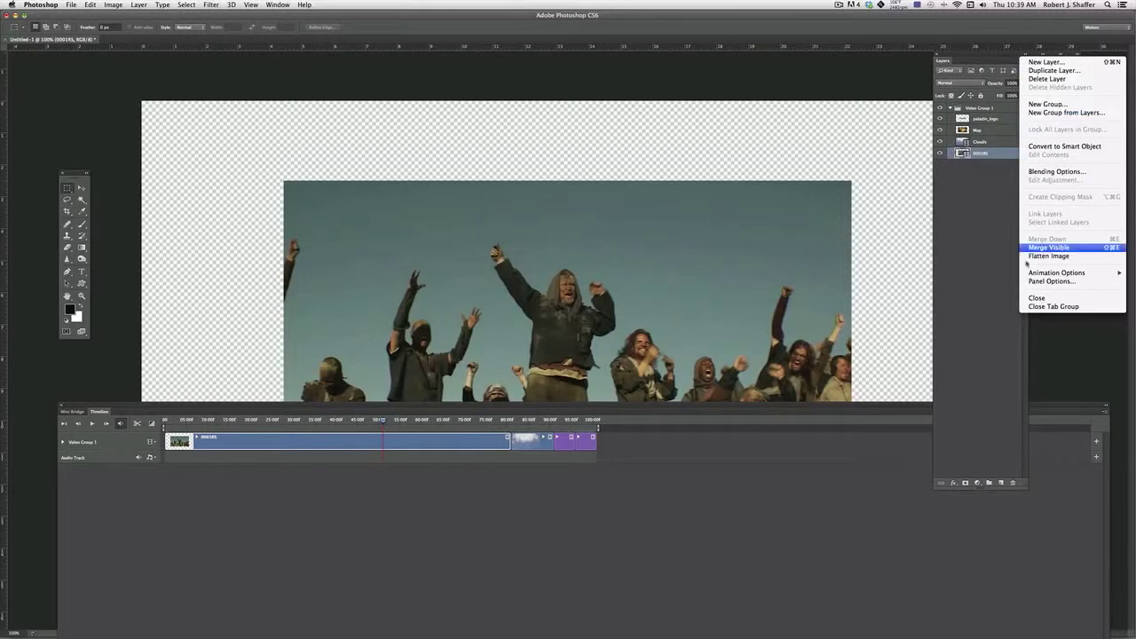
{"action": "left_click", "coordinate": [1053, 280]}
{"action": "left_click", "coordinate": [494, 308]}
{"action": "left_click", "coordinate": [635, 227]}
{"action": "left_click_drag", "start_coordinate": [1027, 434], "coordinate": [1135, 434]}
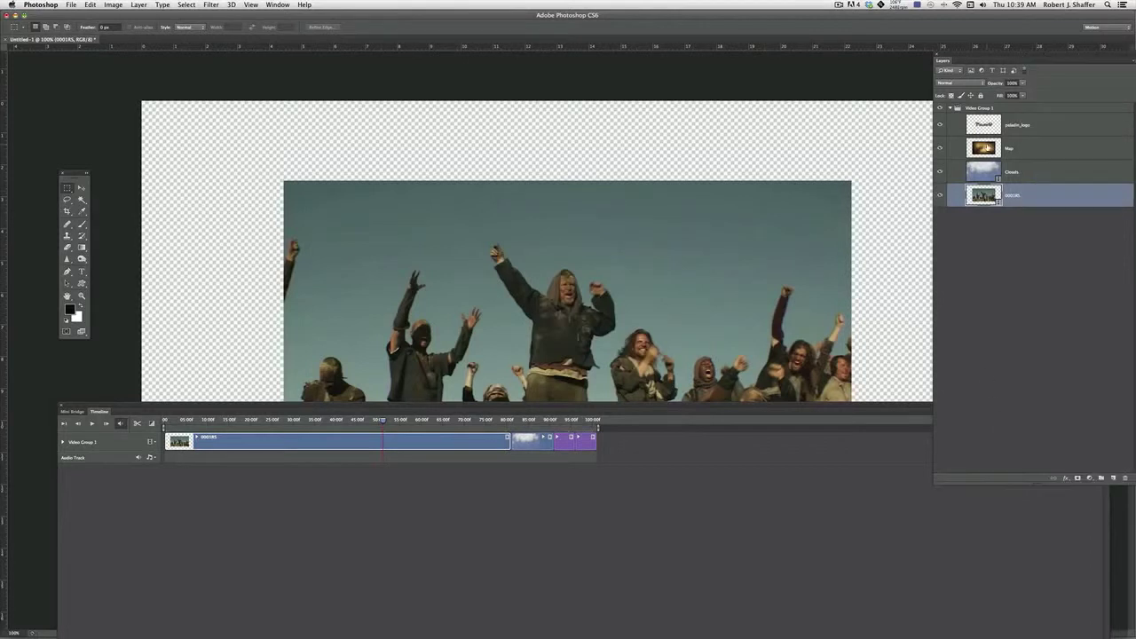
- Scale the Map layer proportionally to about 150% with Free Transform so it fills the entire canvas
{"action": "left_click", "coordinate": [979, 149]}
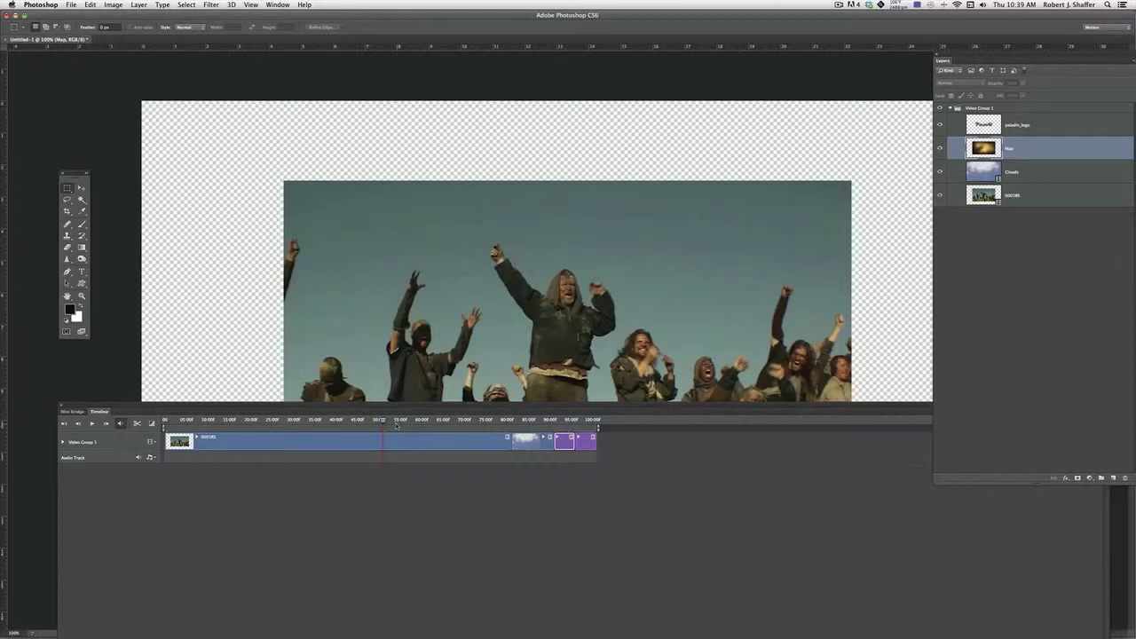
{"action": "left_click_drag", "start_coordinate": [396, 426], "coordinate": [566, 440]}
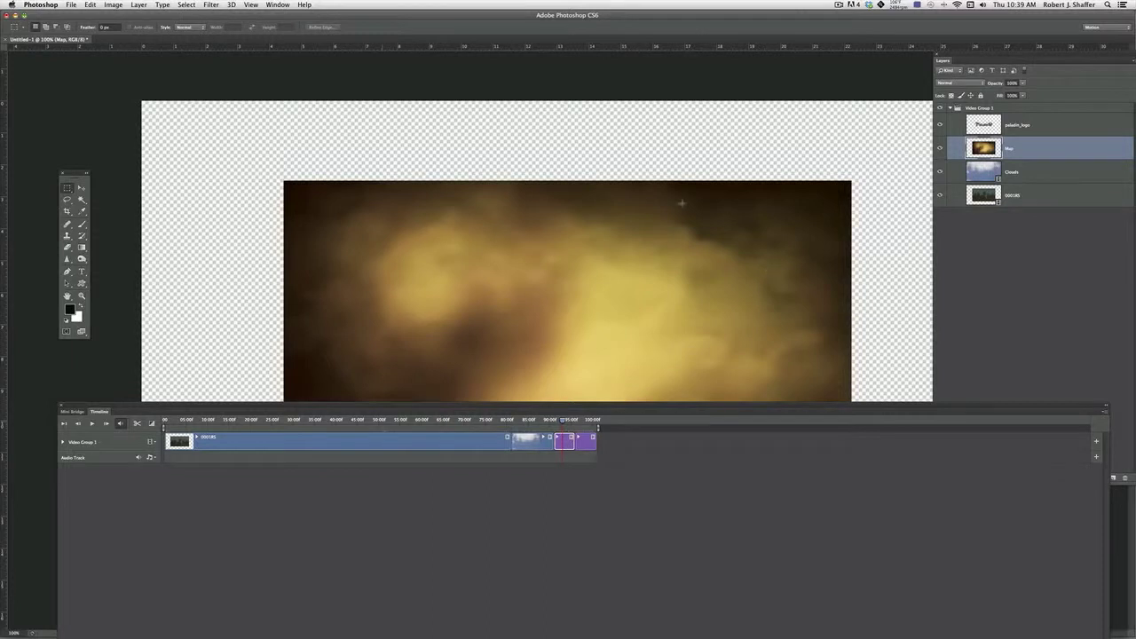
{"action": "left_click", "coordinate": [91, 4]}
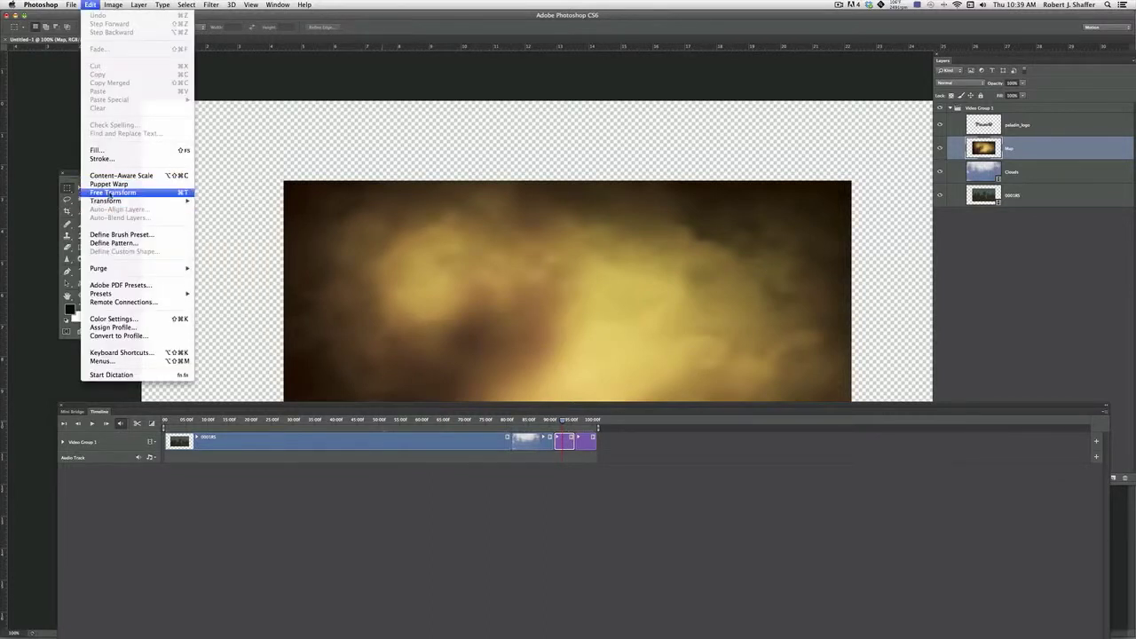
{"action": "left_click", "coordinate": [113, 193]}
{"action": "left_click_drag", "start_coordinate": [320, 404], "coordinate": [311, 516]}
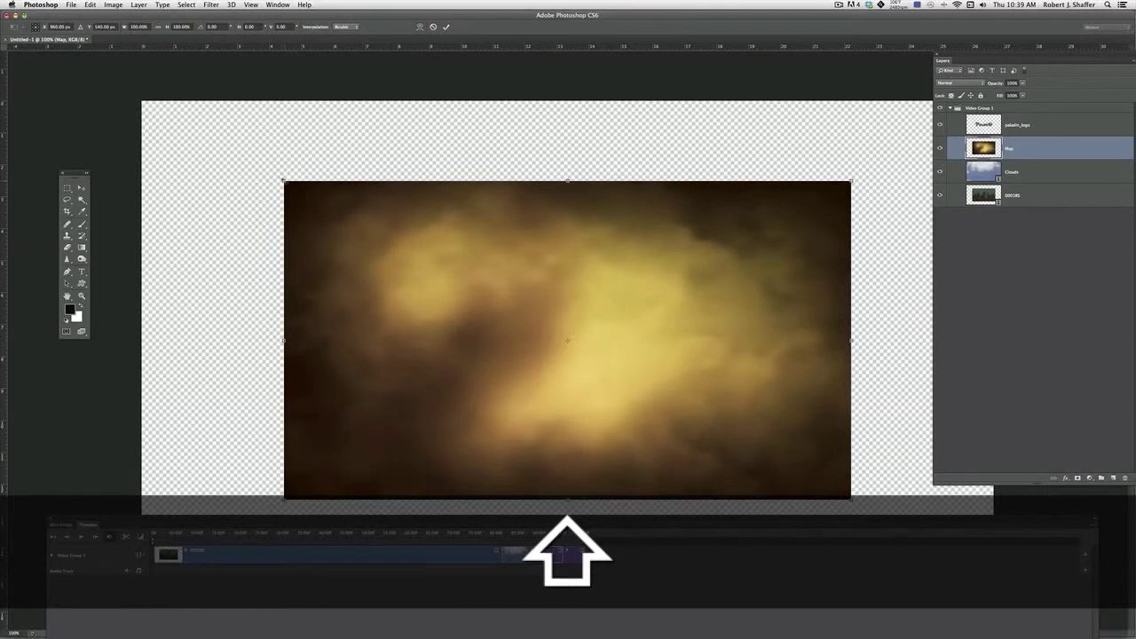
{"action": "left_click_drag", "start_coordinate": [284, 181], "coordinate": [140, 98]}
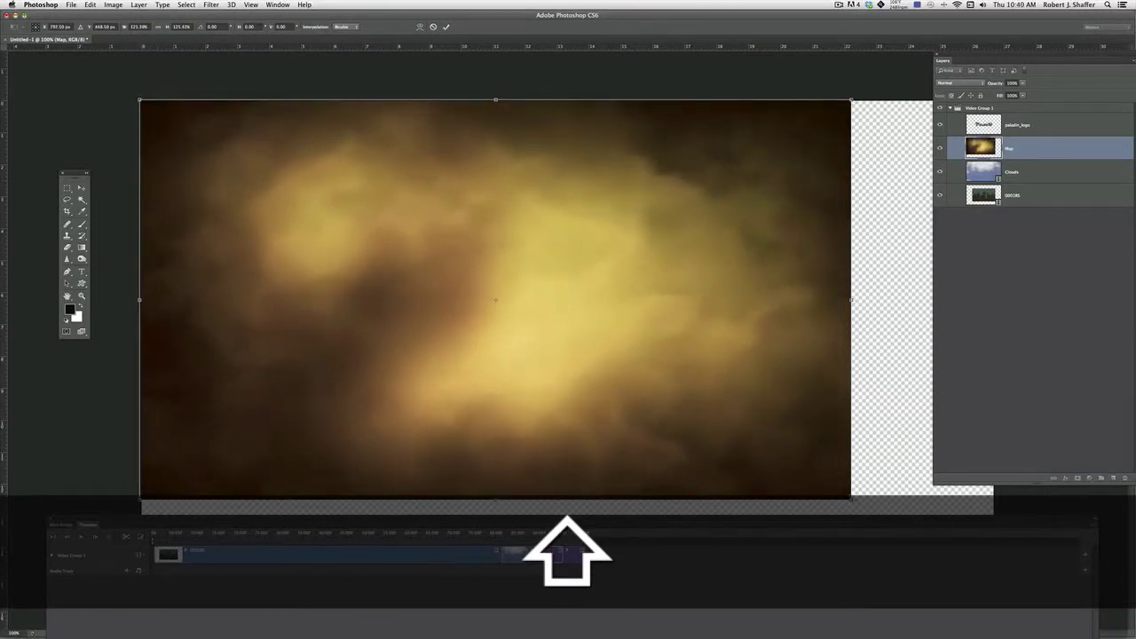
{"action": "left_click_drag", "start_coordinate": [851, 499], "coordinate": [992, 513]}
{"action": "left_click_drag", "start_coordinate": [272, 519], "coordinate": [260, 594]}
{"action": "left_click_drag", "start_coordinate": [993, 578], "coordinate": [996, 582]}
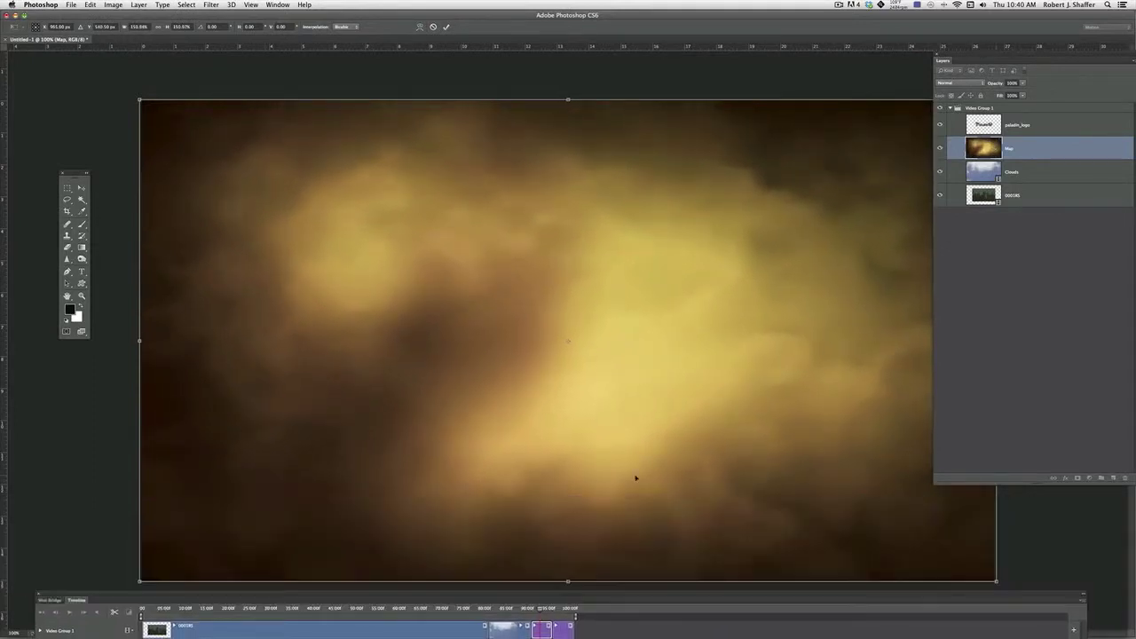
{"action": "left_click", "coordinate": [446, 26]}
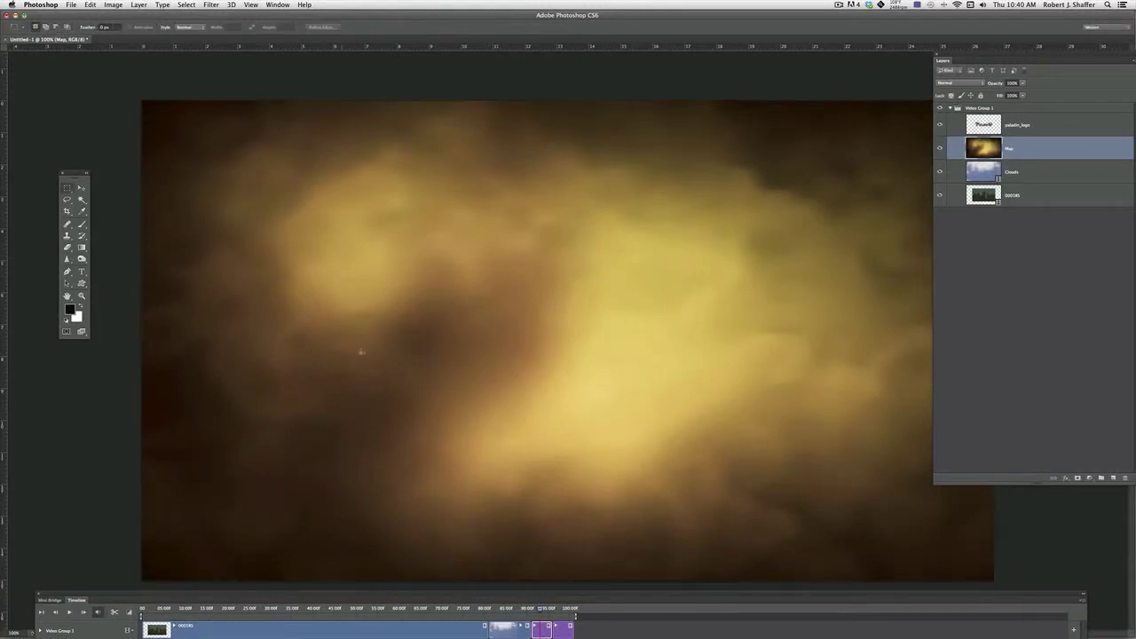
- Move the paladin_logo clip into a new video group made from clips and align it directly above the Map clip
{"action": "left_click_drag", "start_coordinate": [321, 600], "coordinate": [593, 534]}
{"action": "key", "text": "super+minus"}
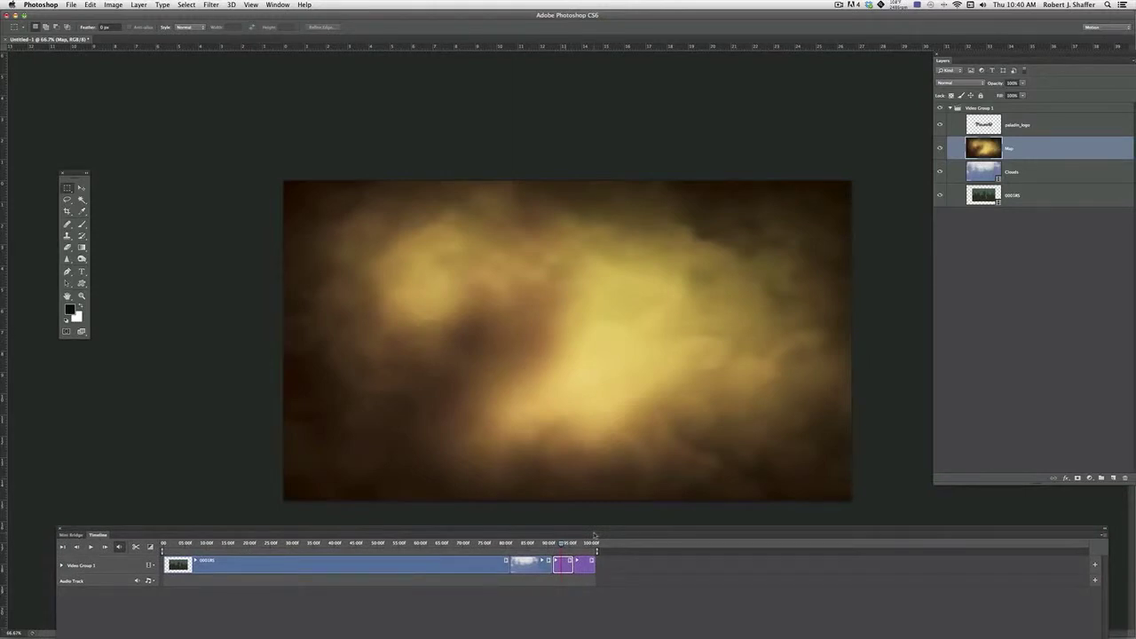
{"action": "left_click", "coordinate": [583, 563]}
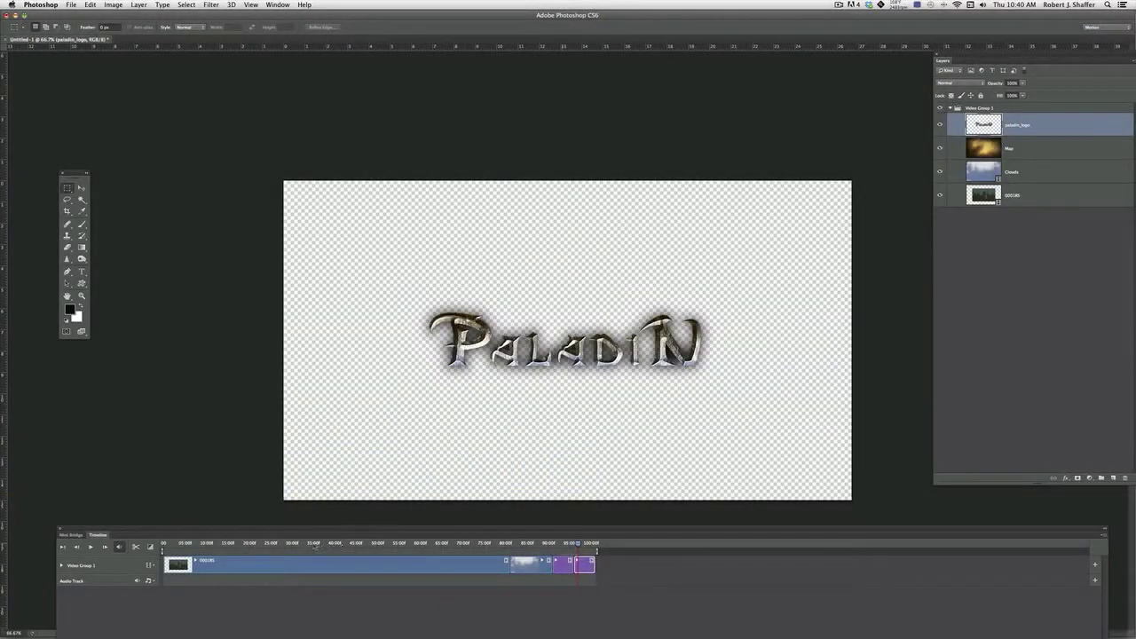
{"action": "left_click_drag", "start_coordinate": [319, 531], "coordinate": [302, 517]}
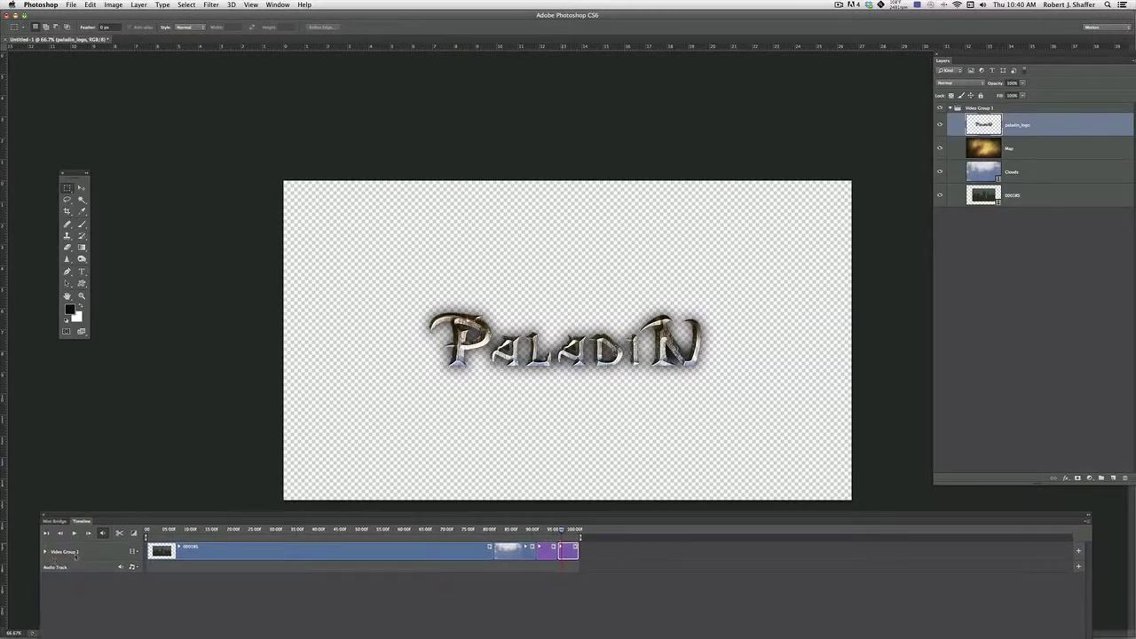
{"action": "left_click", "coordinate": [135, 552]}
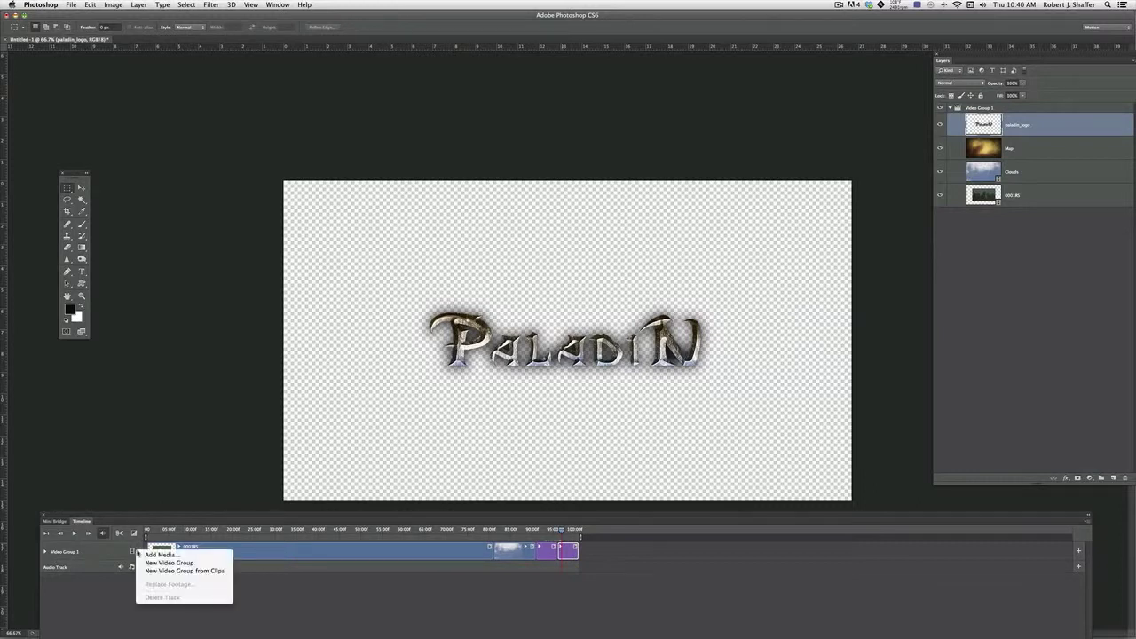
{"action": "left_click", "coordinate": [182, 571]}
{"action": "left_click_drag", "start_coordinate": [572, 552], "coordinate": [551, 556]}
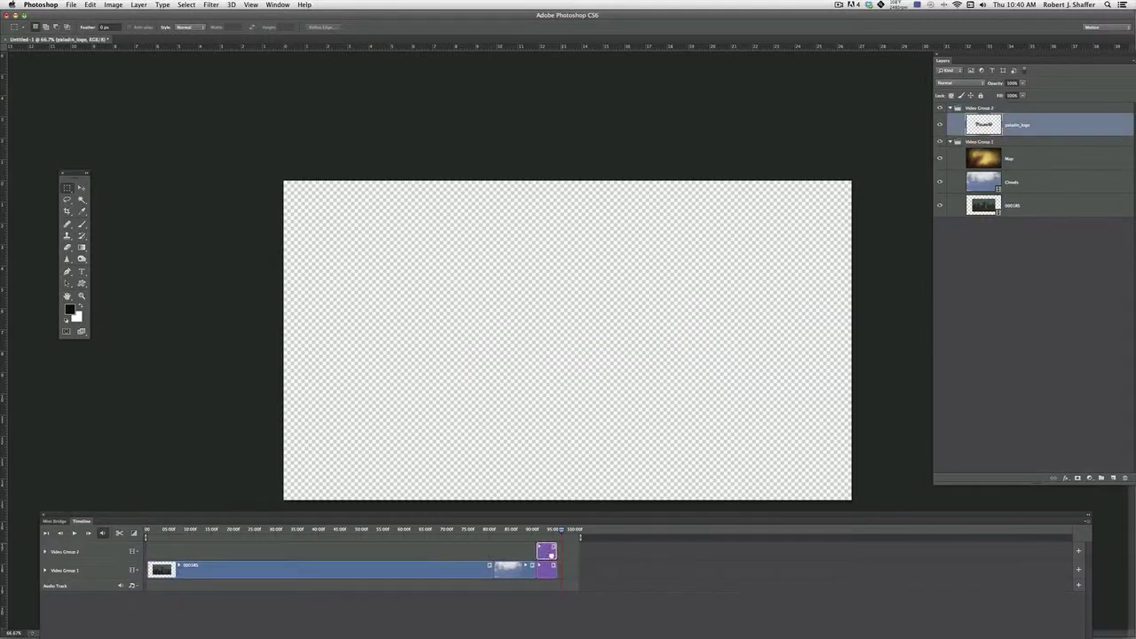
{"action": "left_click_drag", "start_coordinate": [557, 530], "coordinate": [547, 538]}
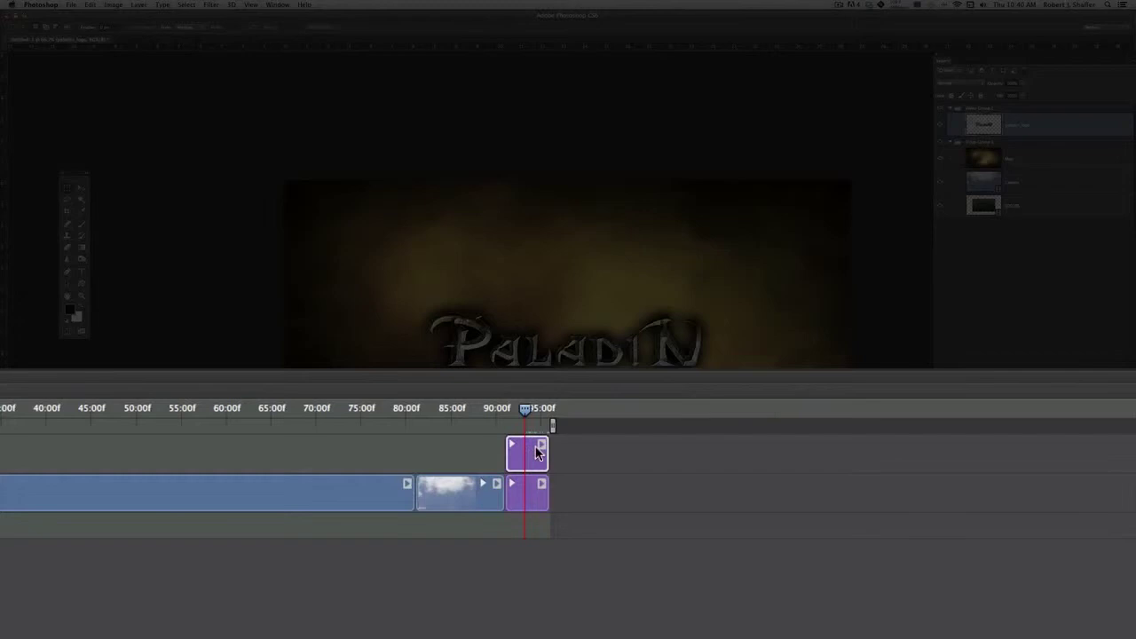
- Examine the motion presets available for the paladin_logo clip
{"action": "left_click", "coordinate": [539, 447]}
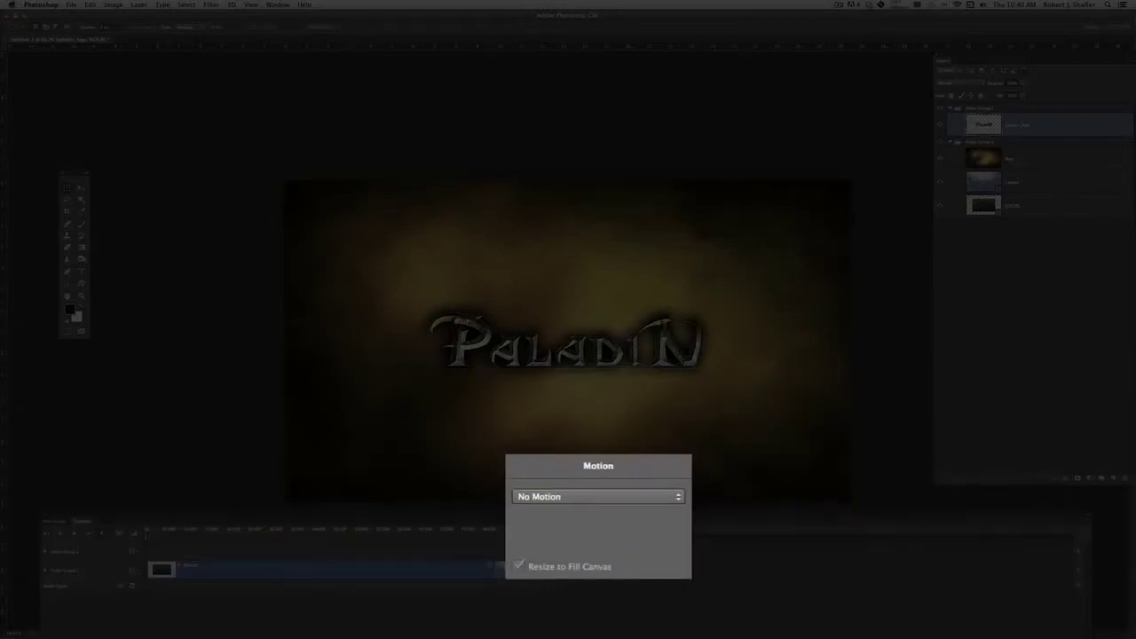
{"action": "left_click", "coordinate": [637, 500]}
{"action": "left_click", "coordinate": [612, 574]}
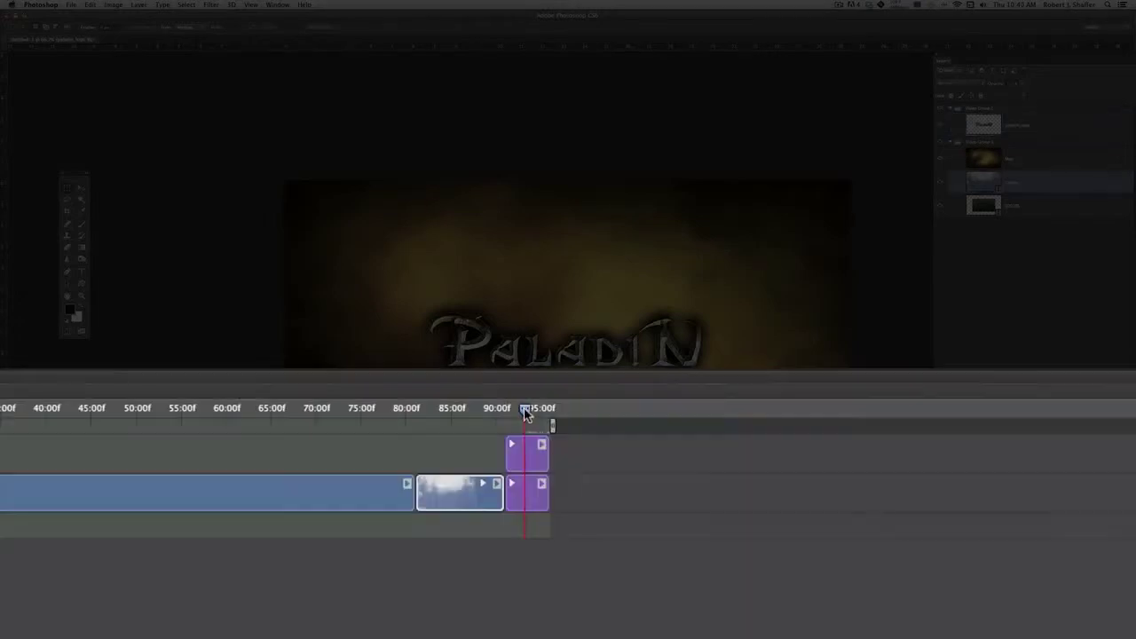
- Lower the playback speed of the Clouds clip until it lasts about 40 seconds, and scrub through it
{"action": "left_click_drag", "start_coordinate": [524, 410], "coordinate": [465, 418]}
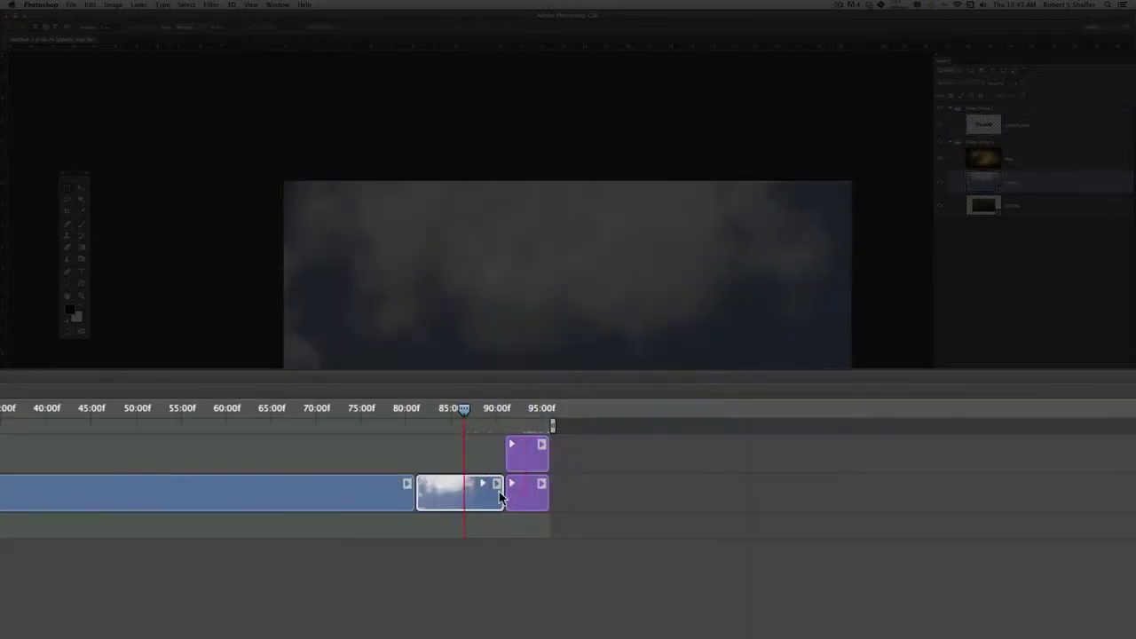
{"action": "left_click", "coordinate": [496, 485]}
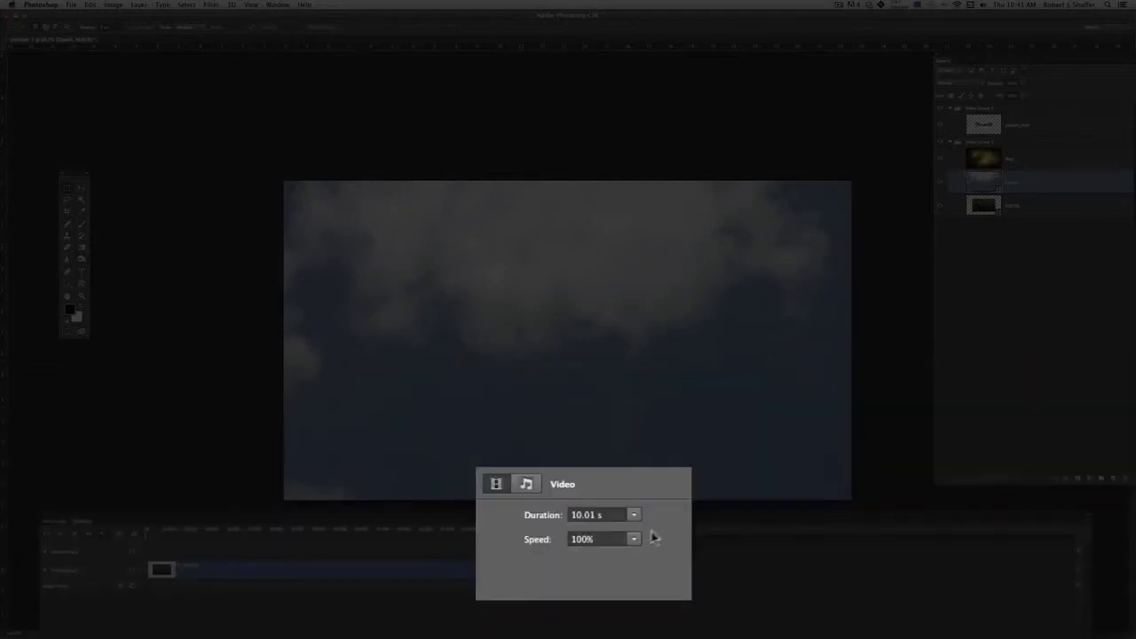
{"action": "left_click_drag", "start_coordinate": [632, 540], "coordinate": [654, 518]}
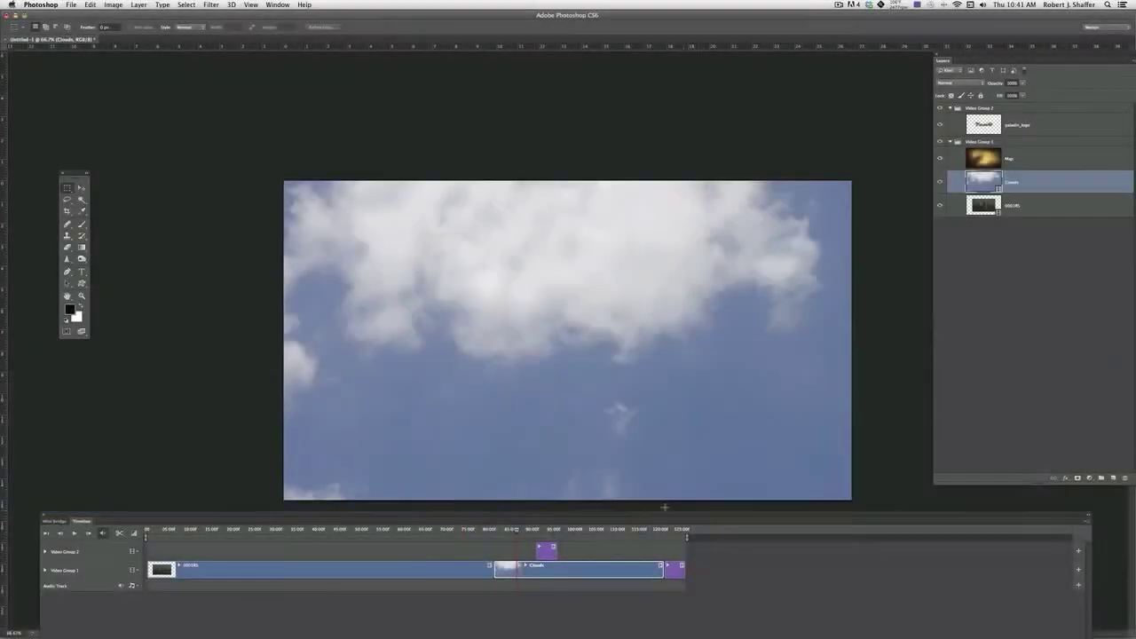
{"action": "mouse_move", "coordinate": [518, 531]}
{"action": "left_mouse_down"}
{"action": "mouse_move", "coordinate": [489, 545]}
{"action": "mouse_move", "coordinate": [503, 537]}
{"action": "left_mouse_up"}
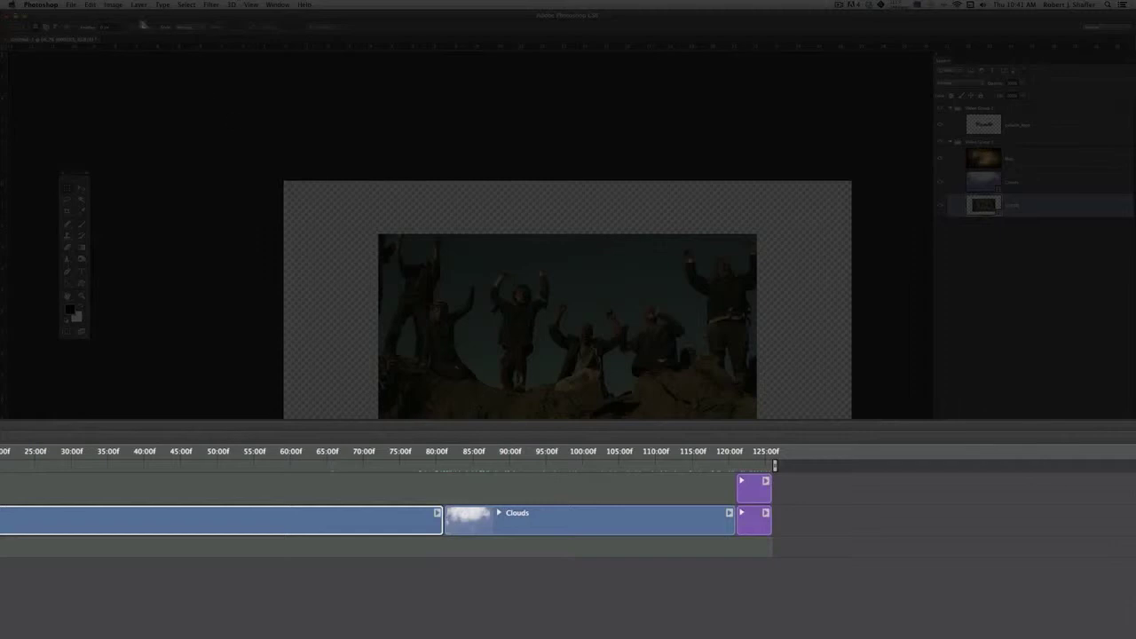
- Convert the 0001RS video layer to a smart object and scale it proportionally with Free Transform to fill the canvas
{"action": "left_click", "coordinate": [92, 5]}
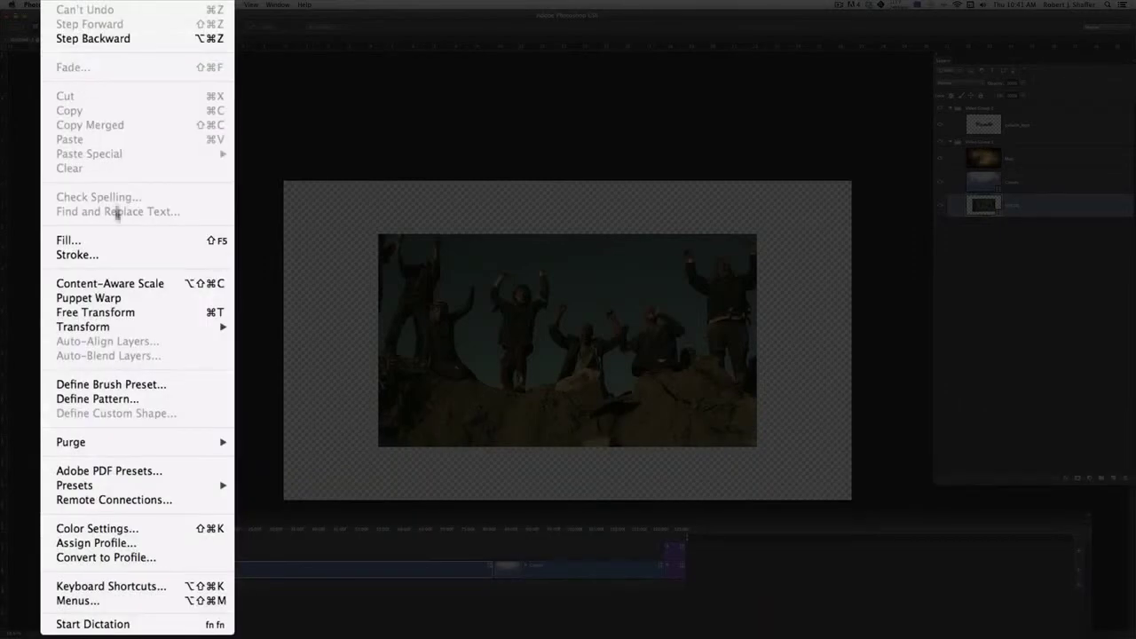
{"action": "left_click", "coordinate": [102, 318]}
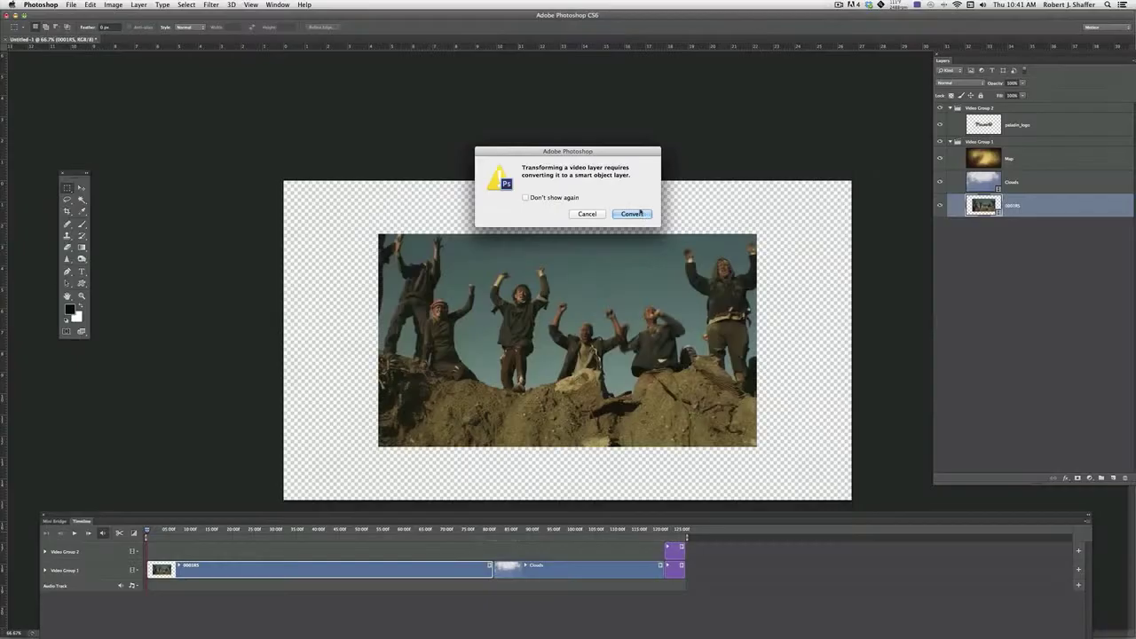
{"action": "left_click", "coordinate": [632, 216]}
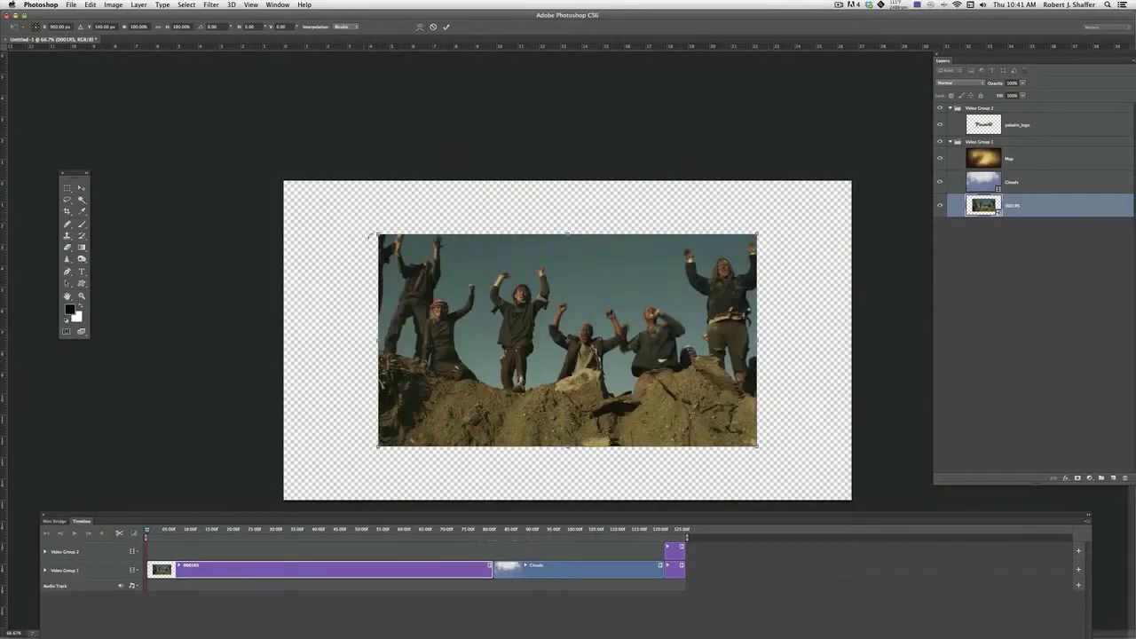
{"action": "left_click_drag", "start_coordinate": [378, 235], "coordinate": [282, 180]}
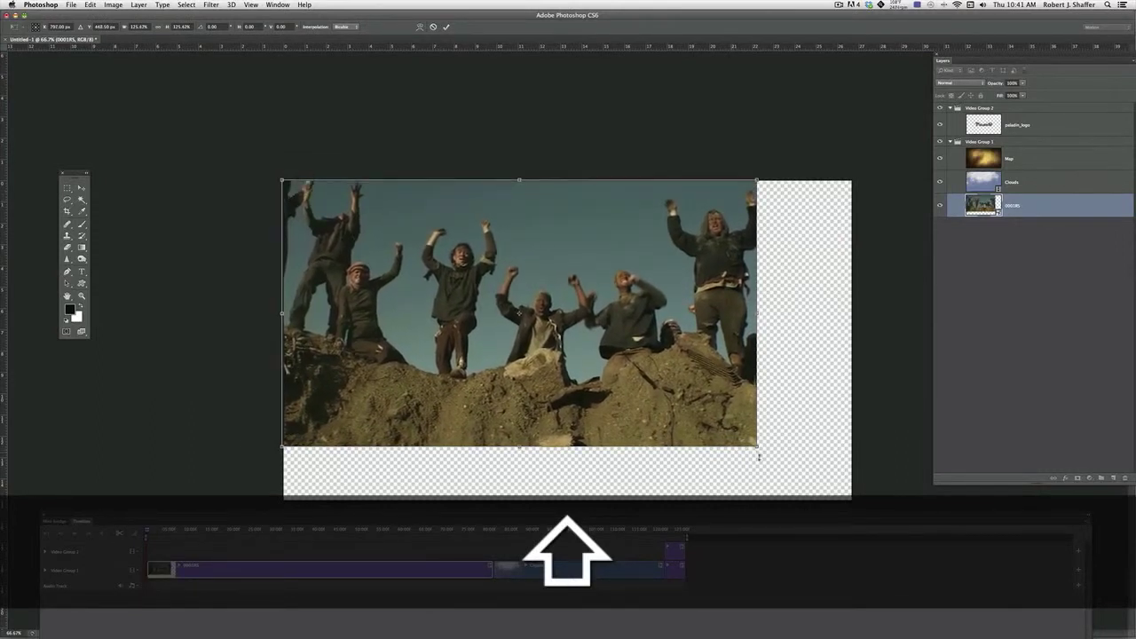
{"action": "left_click_drag", "start_coordinate": [757, 445], "coordinate": [849, 497]}
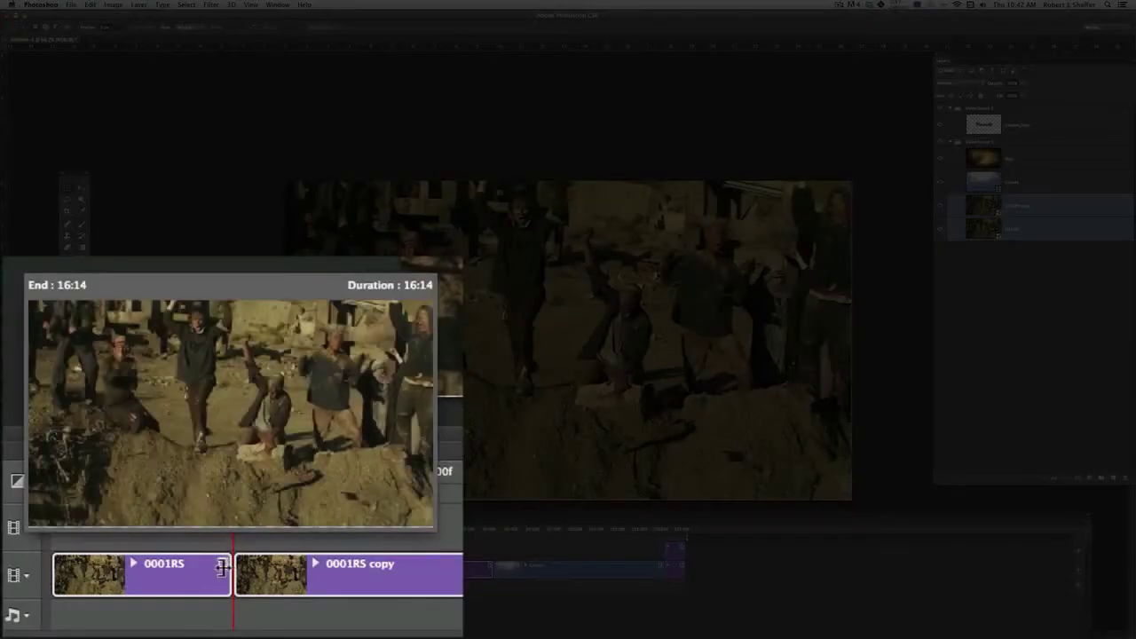
- Try trimming the end of the first 0001RS clip
{"action": "left_click_drag", "start_coordinate": [217, 570], "coordinate": [197, 569]}
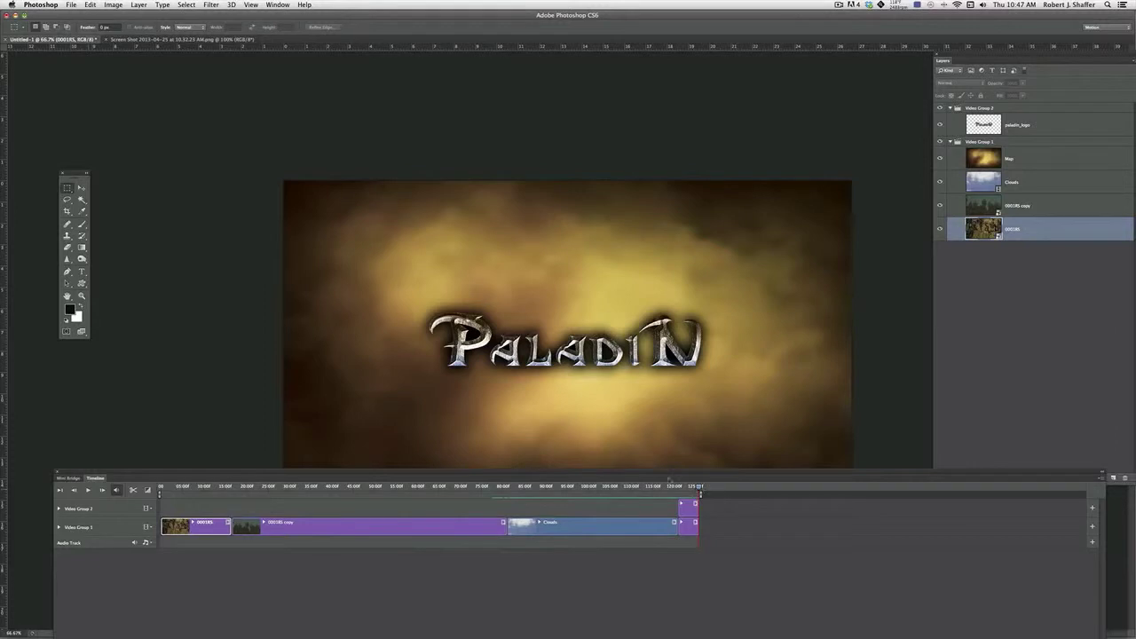
- View the timeline options and check that playhead shortcuts jump to the start and end of the sequence
{"action": "left_click", "coordinate": [1101, 477]}
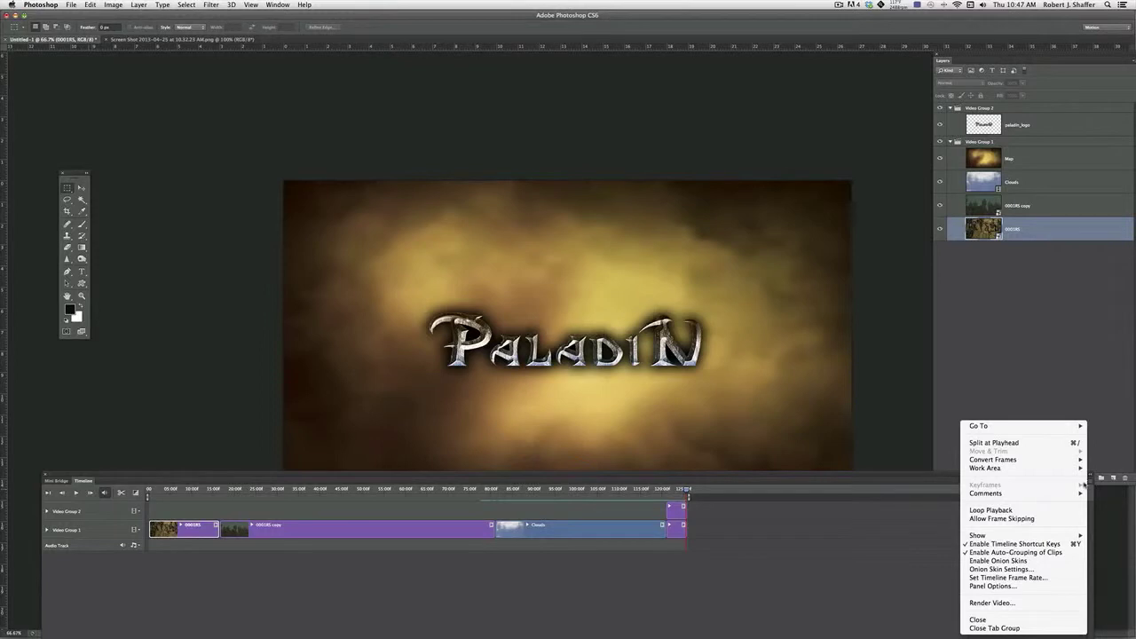
{"action": "left_click", "coordinate": [847, 384]}
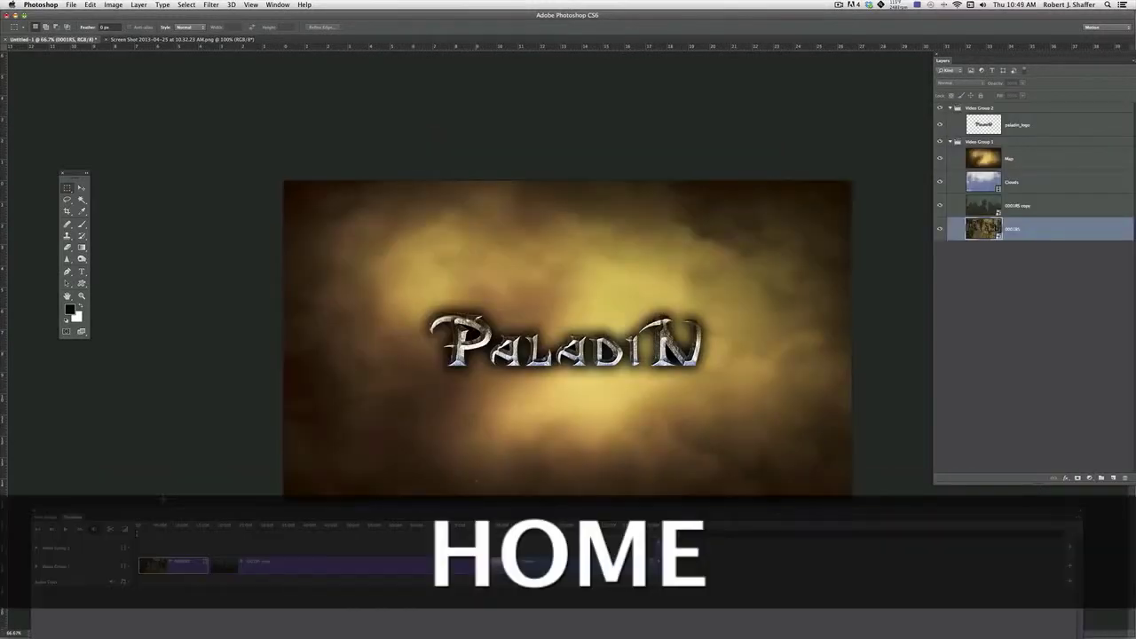
{"action": "key", "text": "Home"}
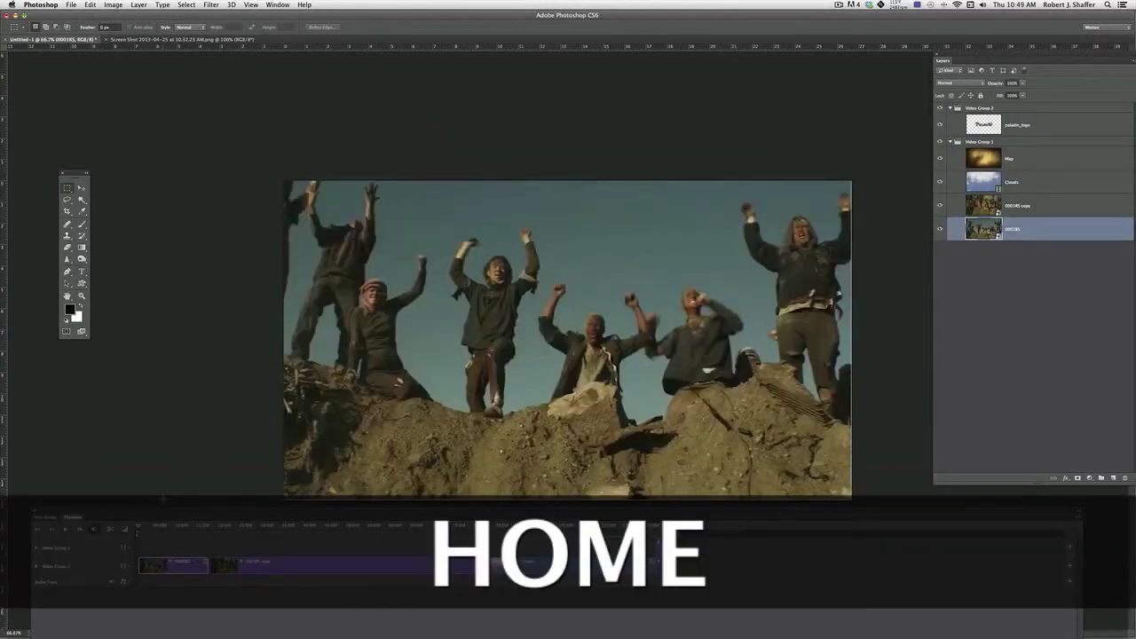
{"action": "key", "text": "End"}
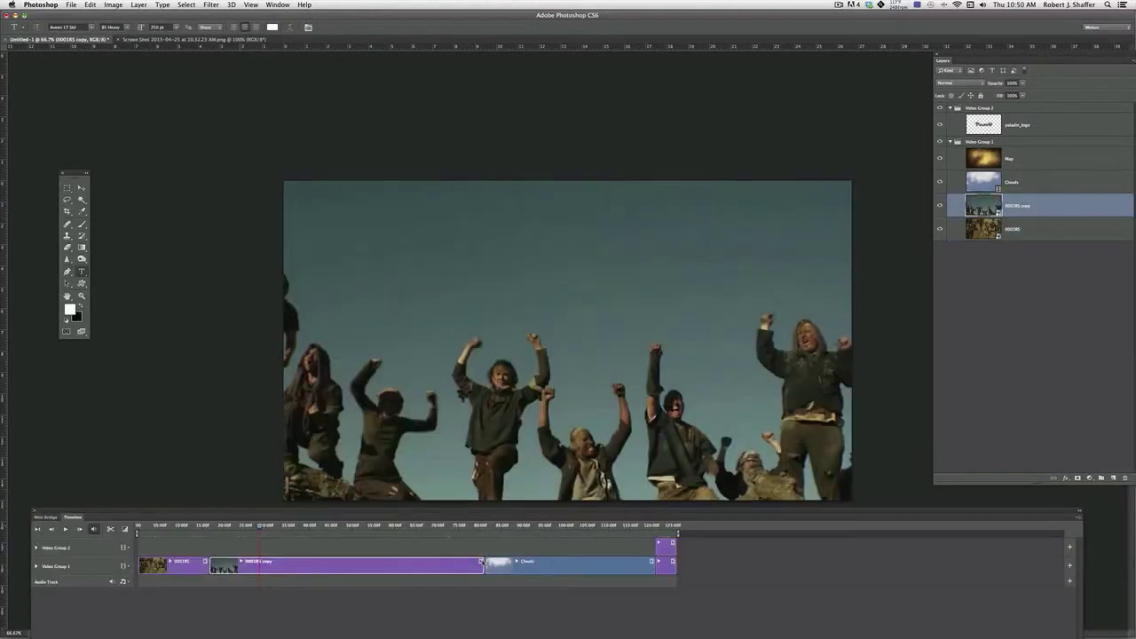
- Trim the end of the 0001RS copy clip to 28:08 and realign the paladin_logo clip directly above the Map clip
{"action": "left_click_drag", "start_coordinate": [484, 562], "coordinate": [258, 563]}
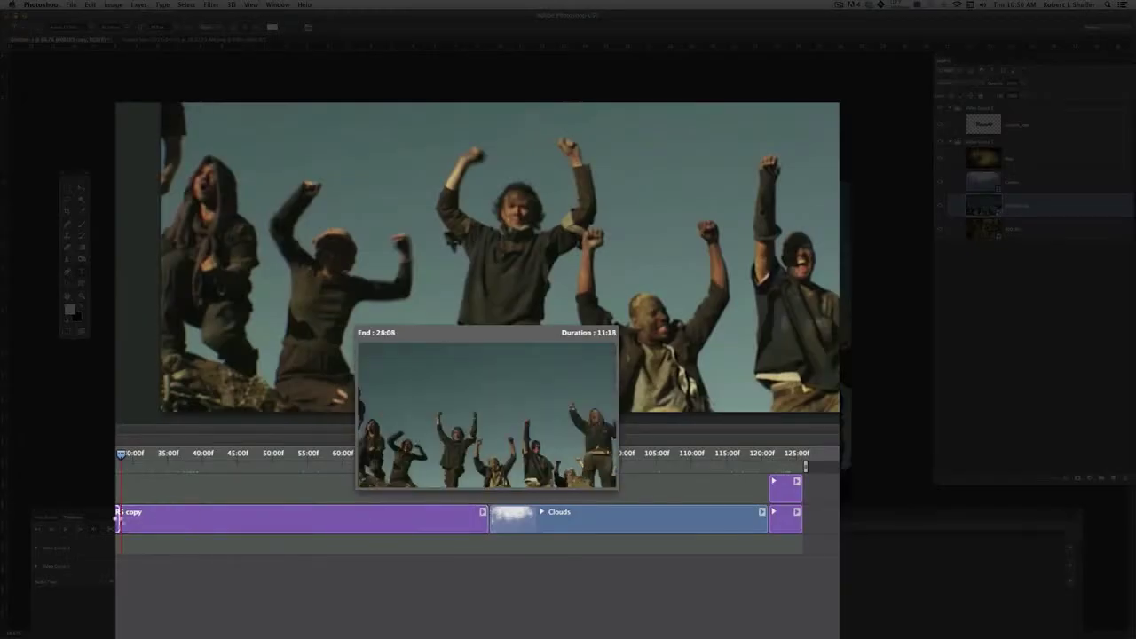
{"action": "left_click_drag", "start_coordinate": [118, 515], "coordinate": [118, 517]}
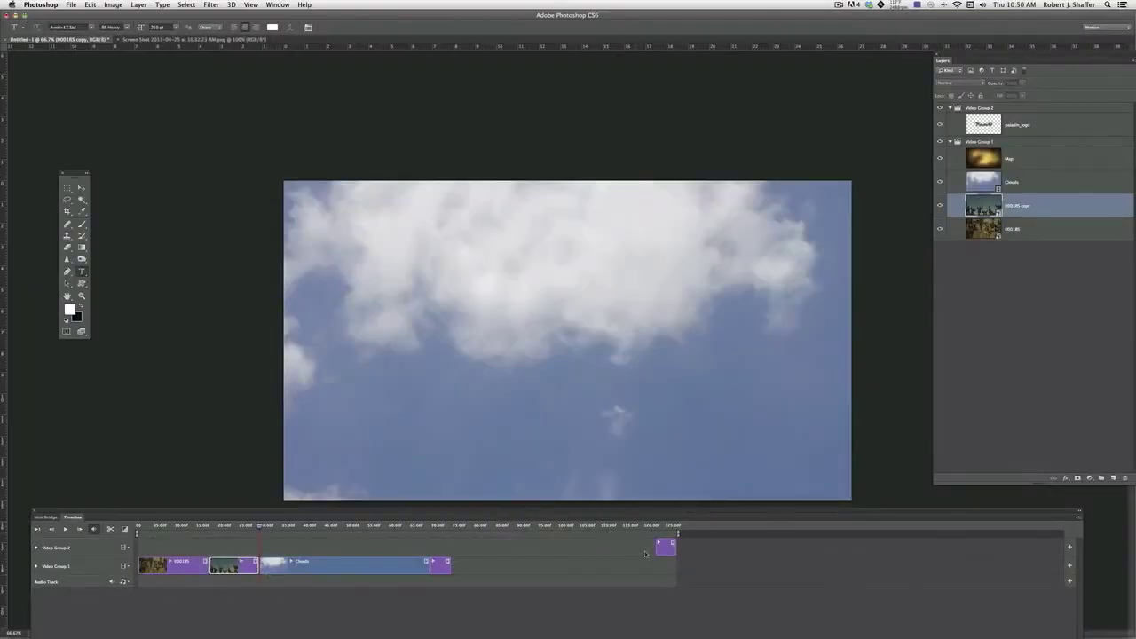
{"action": "left_click_drag", "start_coordinate": [664, 547], "coordinate": [439, 553]}
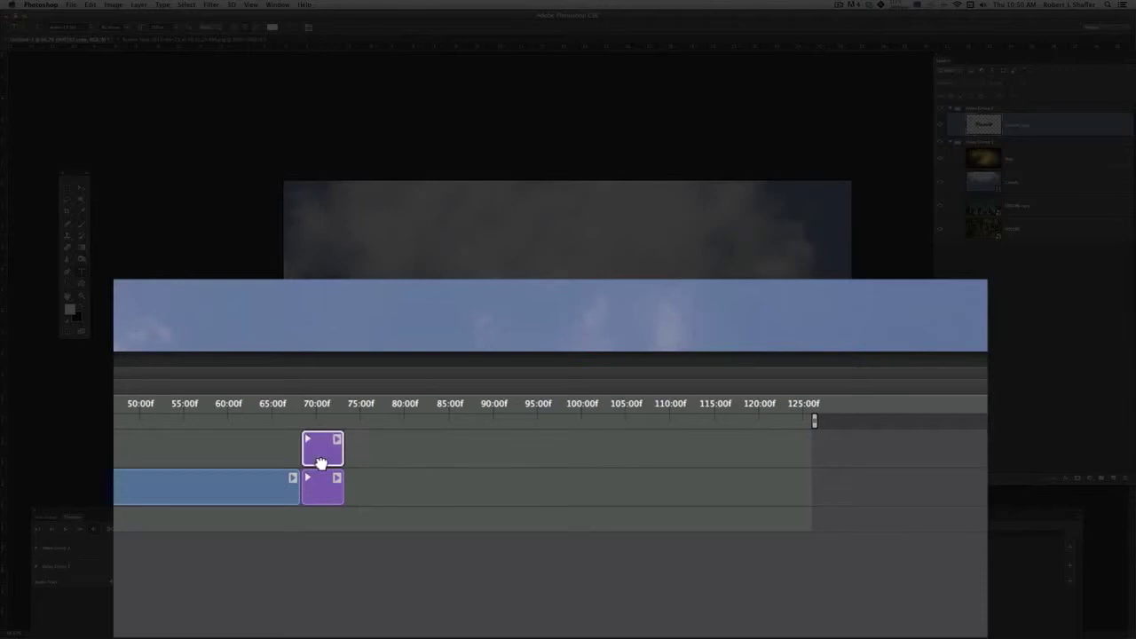
{"action": "left_click_drag", "start_coordinate": [320, 462], "coordinate": [315, 464]}
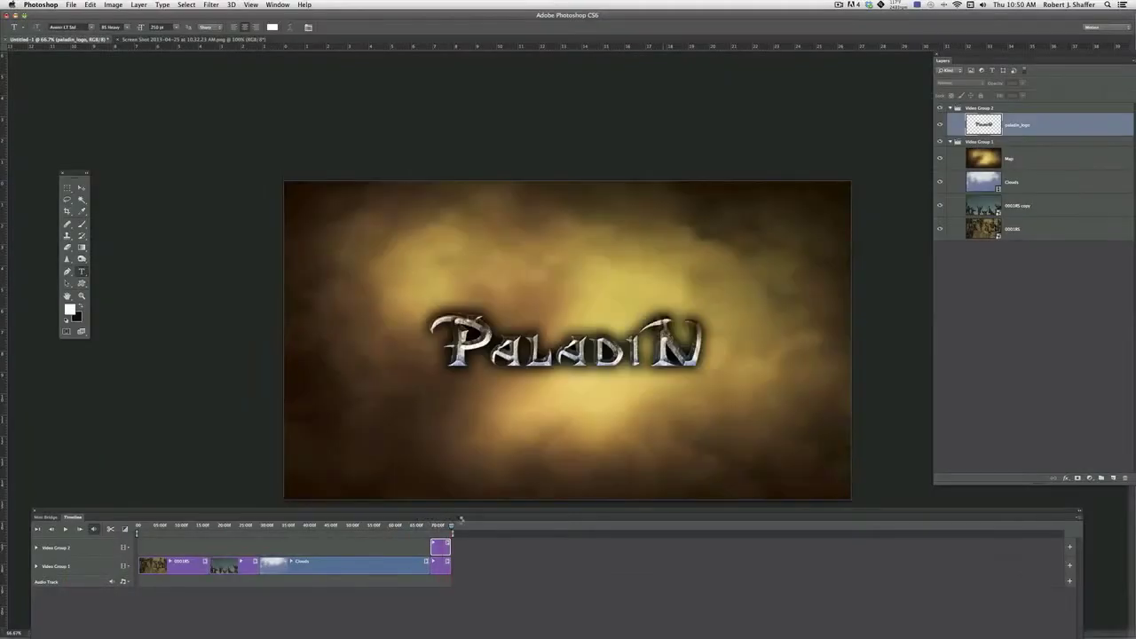
- Apply a motion preset that enlarges the paladin_logo clip over time, and extend the clip to the end of the Map clip
{"action": "key", "text": "space"}
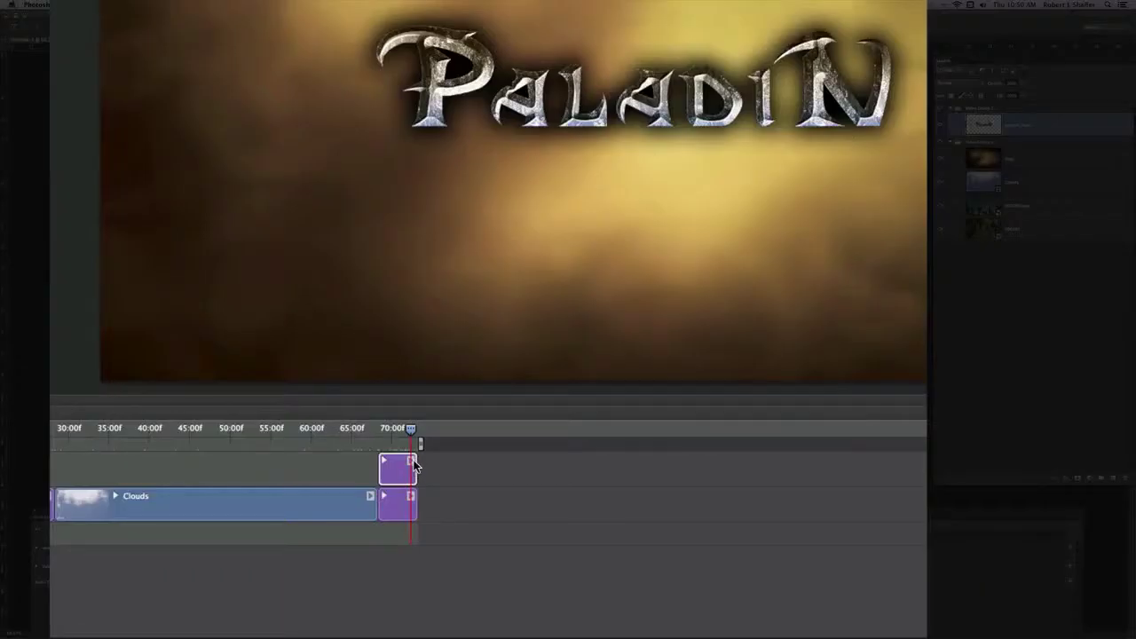
{"action": "left_click", "coordinate": [415, 465]}
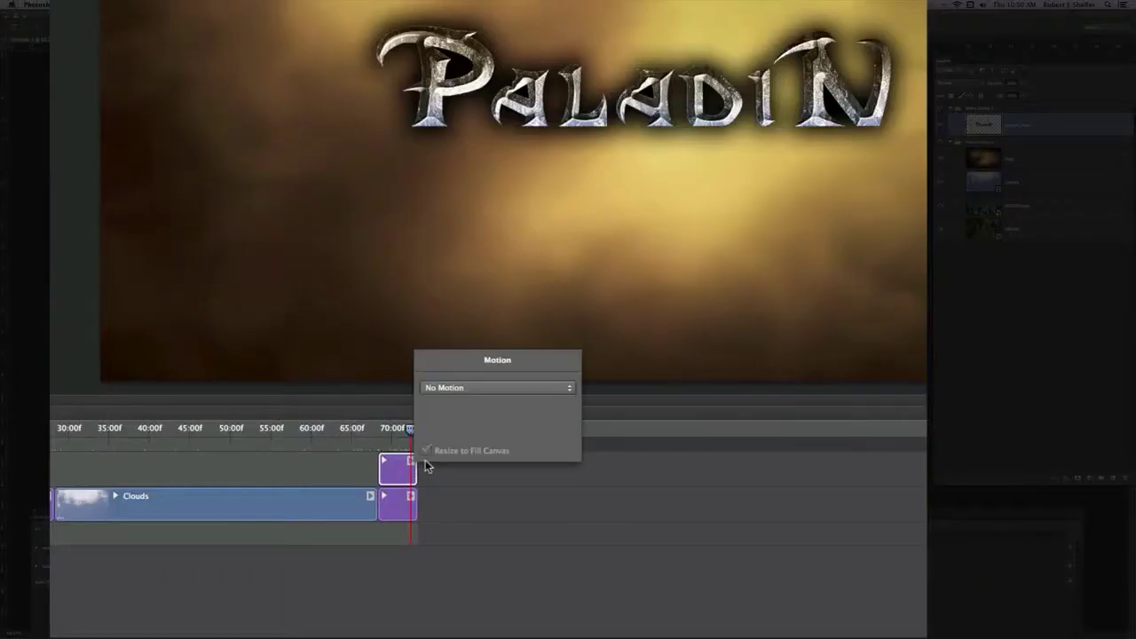
{"action": "left_click", "coordinate": [507, 391]}
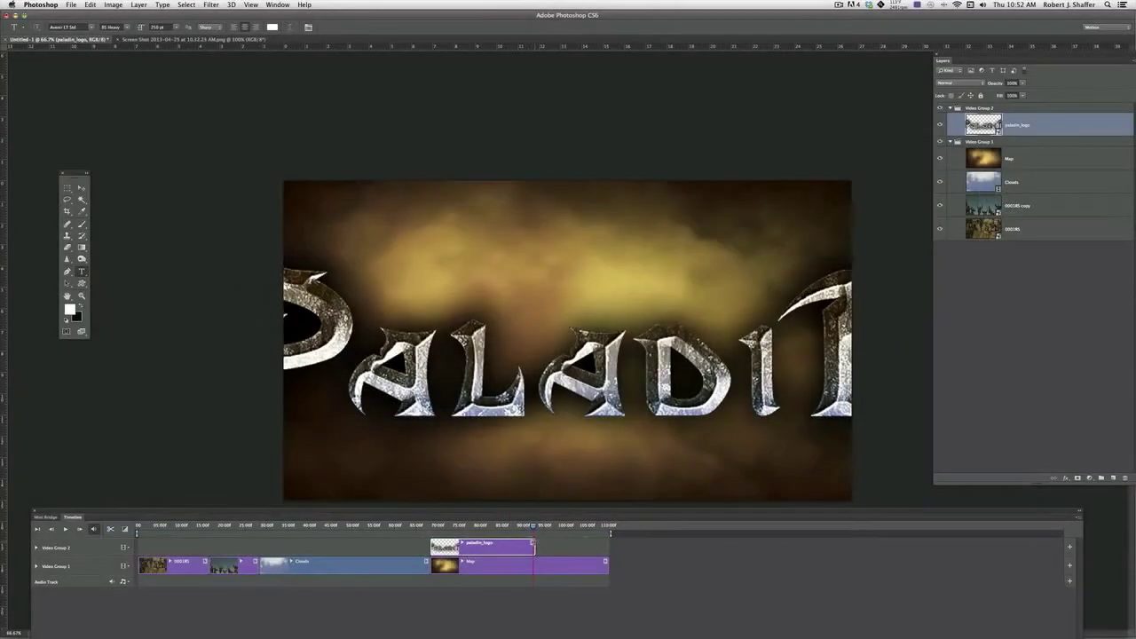
{"action": "left_click_drag", "start_coordinate": [533, 547], "coordinate": [608, 547]}
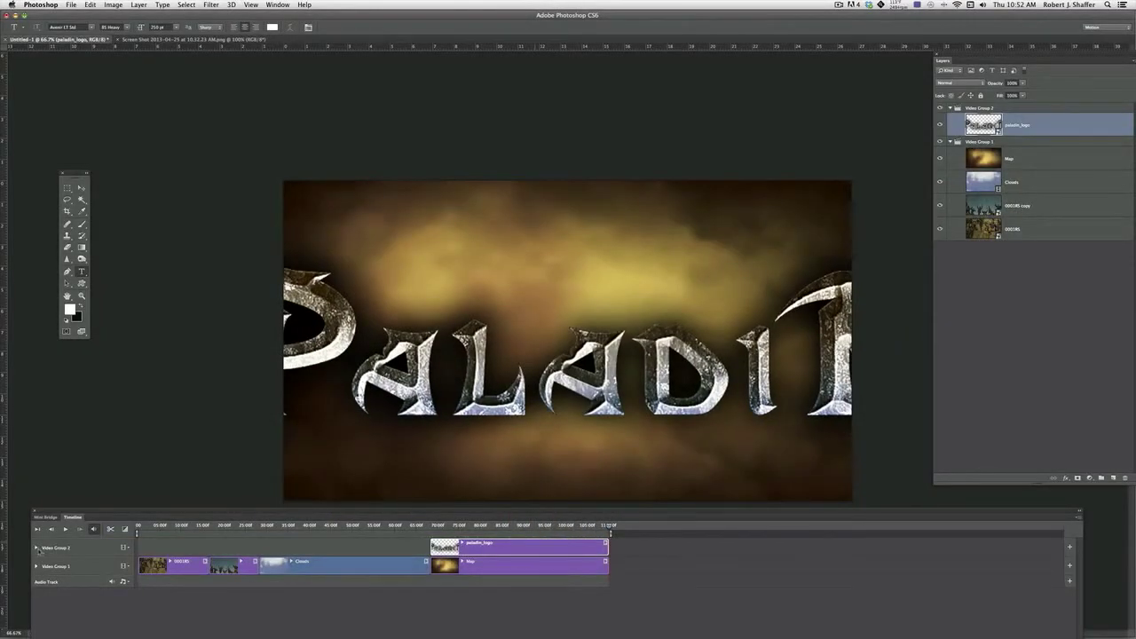
- Reveal the paladin_logo clip's keyframes and move its ending Transform keyframe earlier, to about 75:00f
{"action": "left_click", "coordinate": [36, 548]}
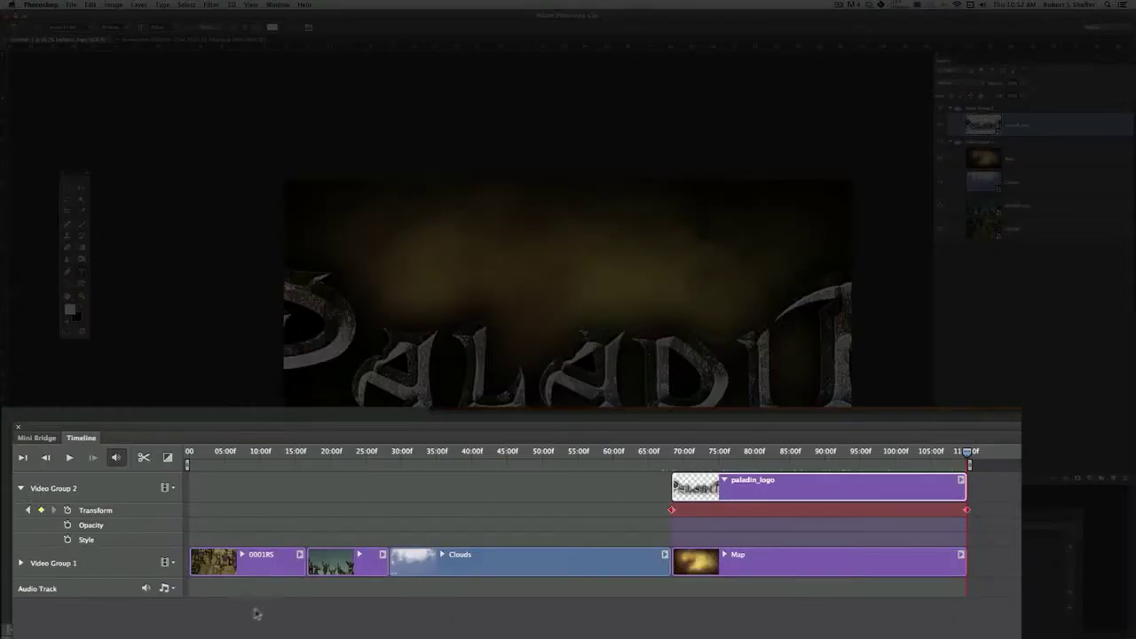
{"action": "left_click_drag", "start_coordinate": [968, 511], "coordinate": [833, 524]}
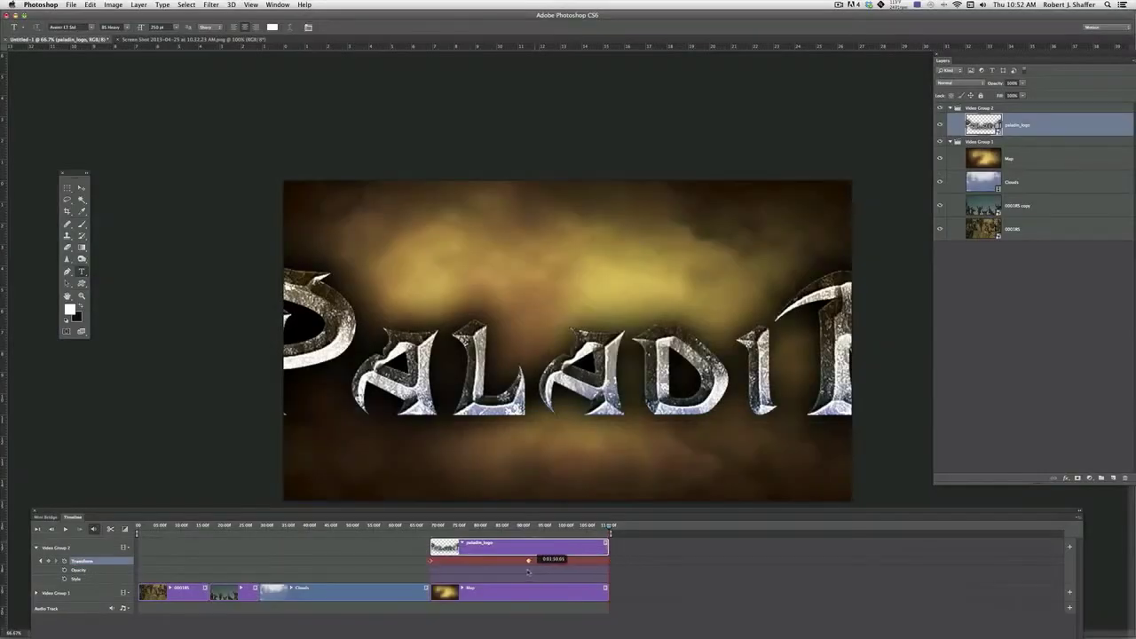
{"action": "left_click_drag", "start_coordinate": [528, 571], "coordinate": [517, 569]}
{"action": "left_click_drag", "start_coordinate": [610, 531], "coordinate": [459, 560]}
- Free Transform the paladin_logo layer with the playhead at the moved keyframe, and delete the unneeded Transform keyframe
{"action": "left_click_drag", "start_coordinate": [559, 527], "coordinate": [461, 526]}
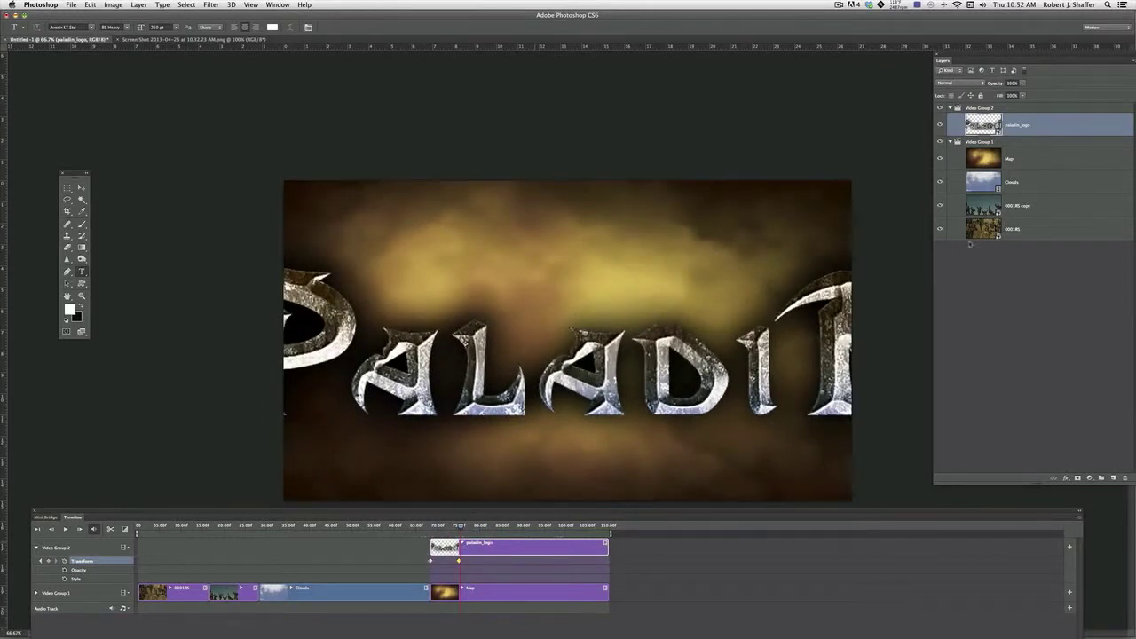
{"action": "key", "text": "super+t"}
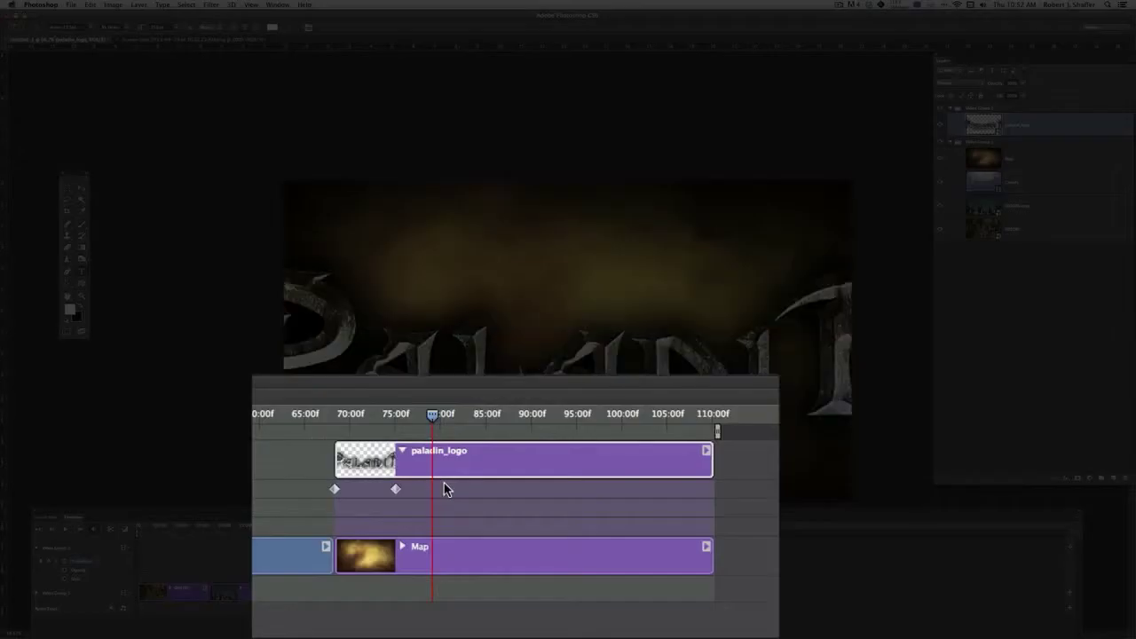
{"action": "key", "text": "Delete"}
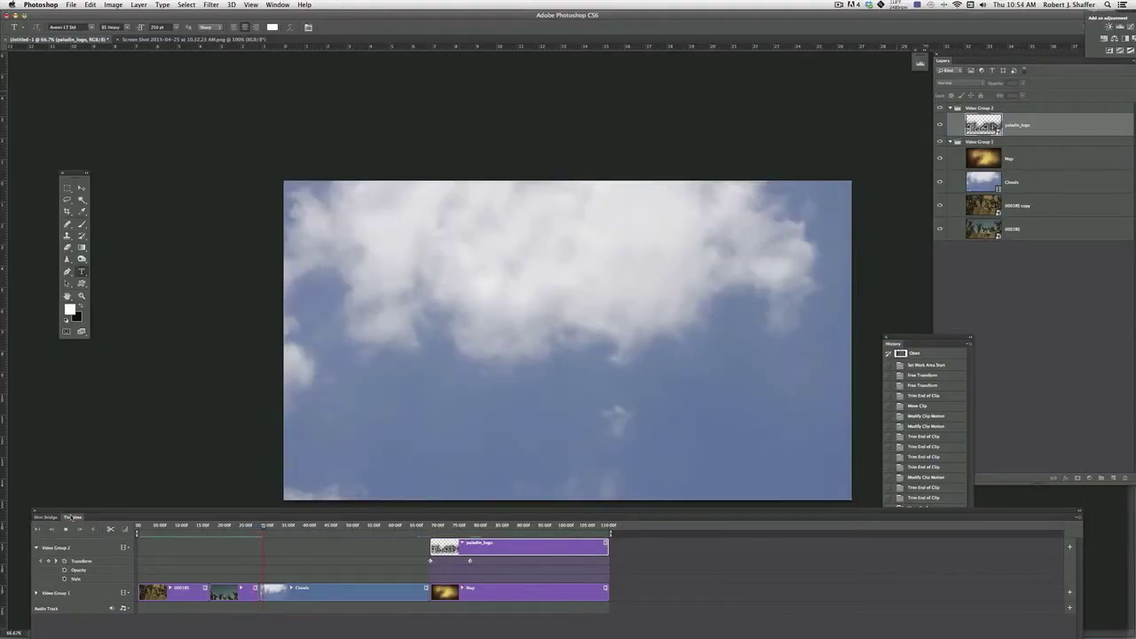
- Add a Cross Fade between the 0001RS copy and Clouds clips, and select the transition in the enlarged timeline
{"action": "key", "text": "space"}
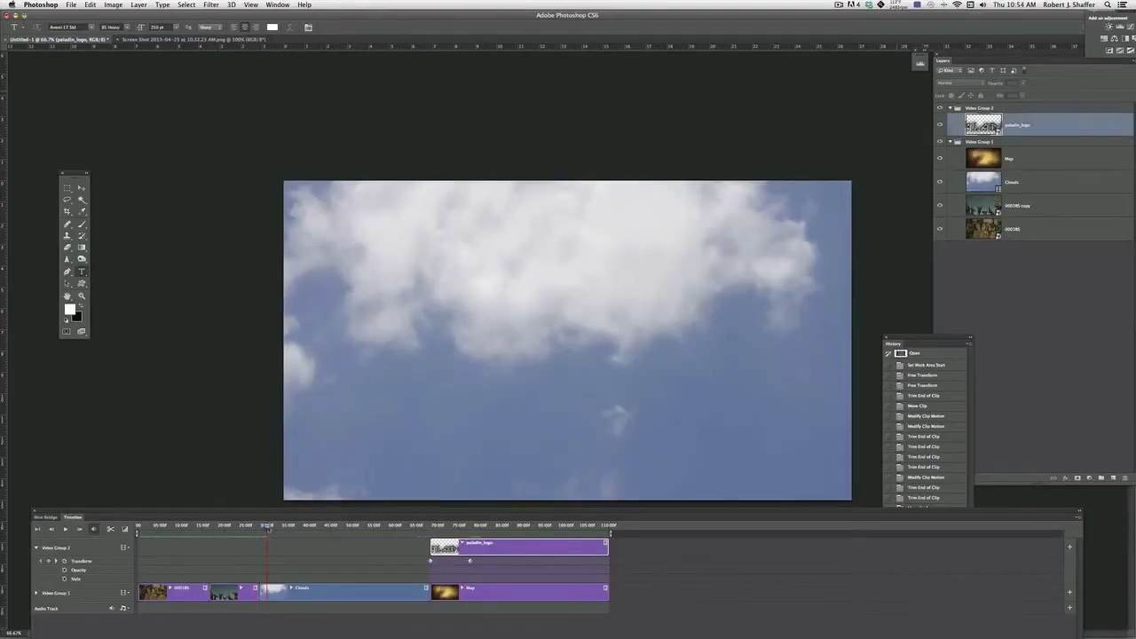
{"action": "left_click_drag", "start_coordinate": [264, 527], "coordinate": [257, 527]}
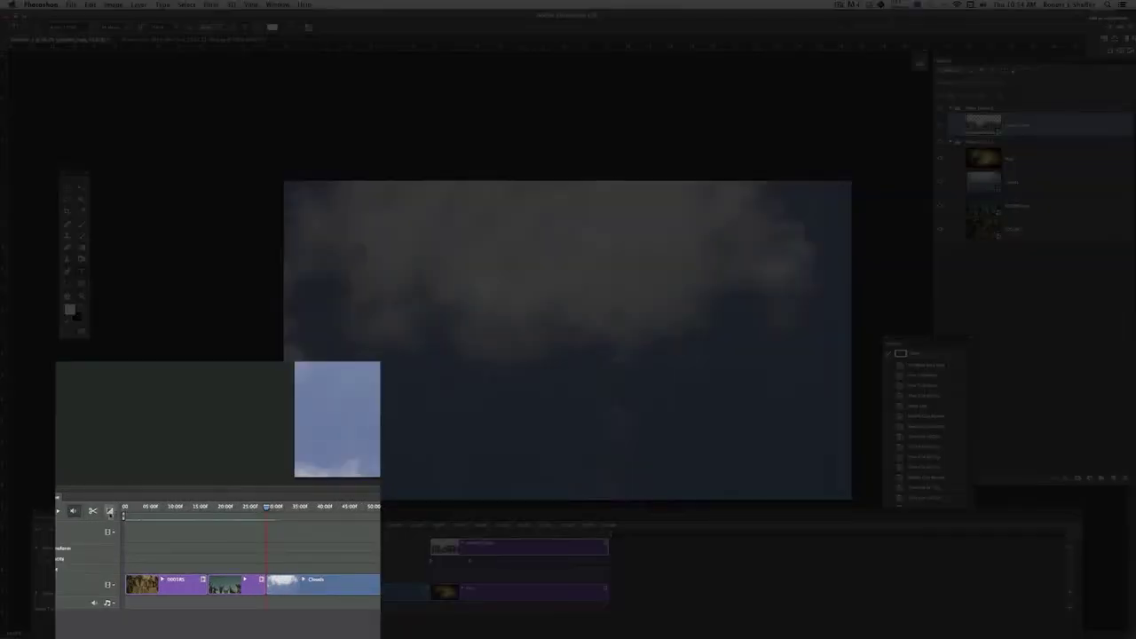
{"action": "left_click", "coordinate": [110, 512]}
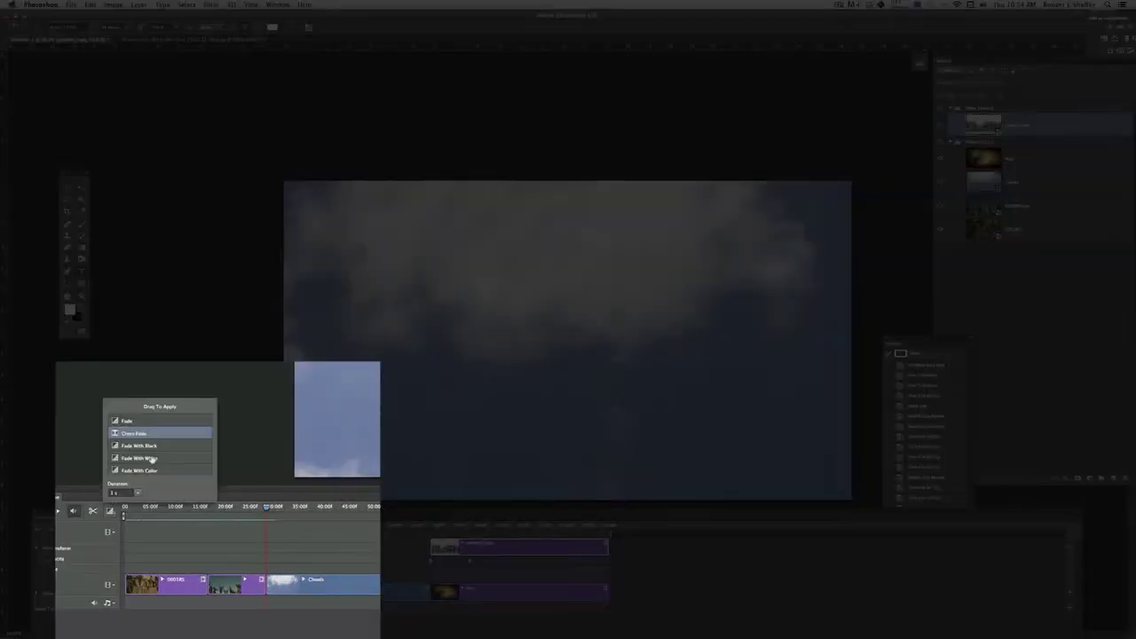
{"action": "left_click_drag", "start_coordinate": [222, 535], "coordinate": [267, 588]}
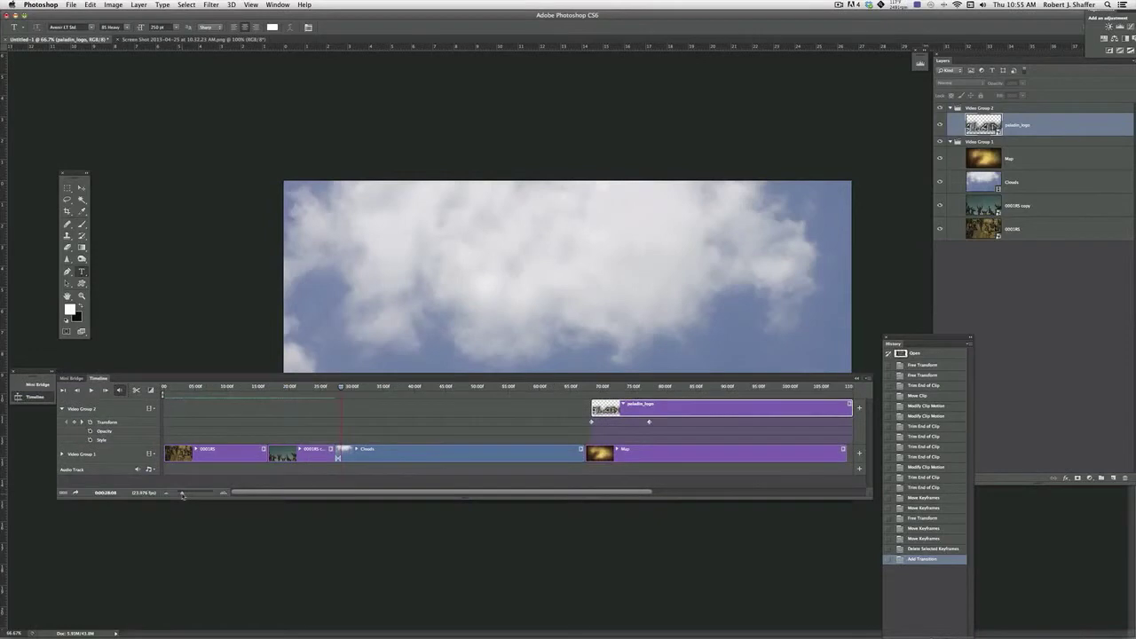
{"action": "left_click_drag", "start_coordinate": [176, 493], "coordinate": [189, 494]}
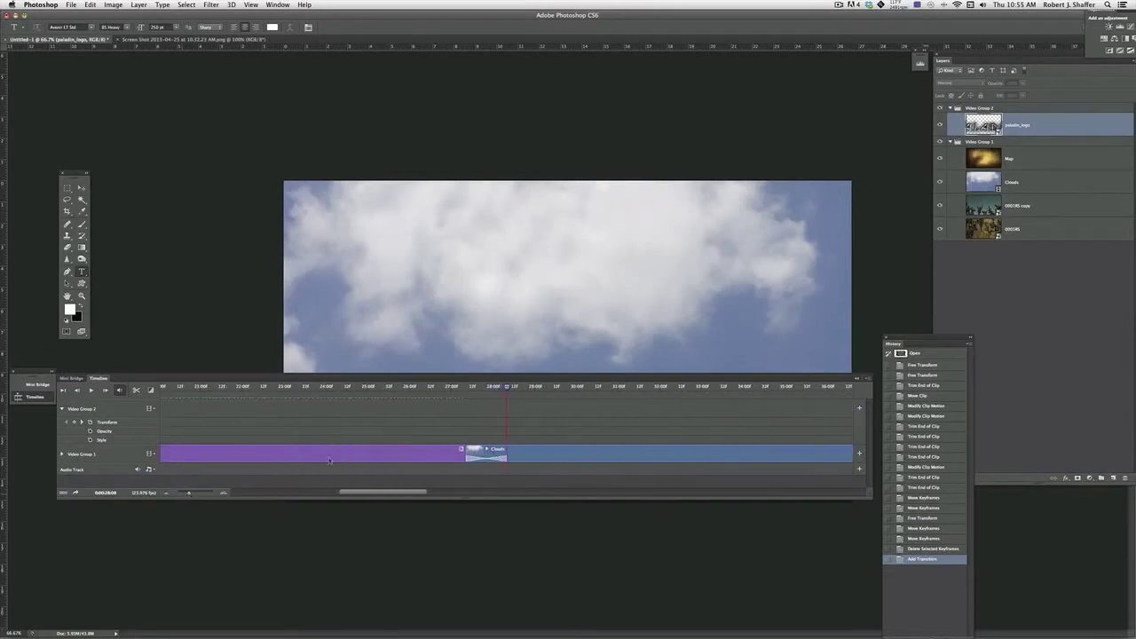
{"action": "left_click", "coordinate": [494, 459]}
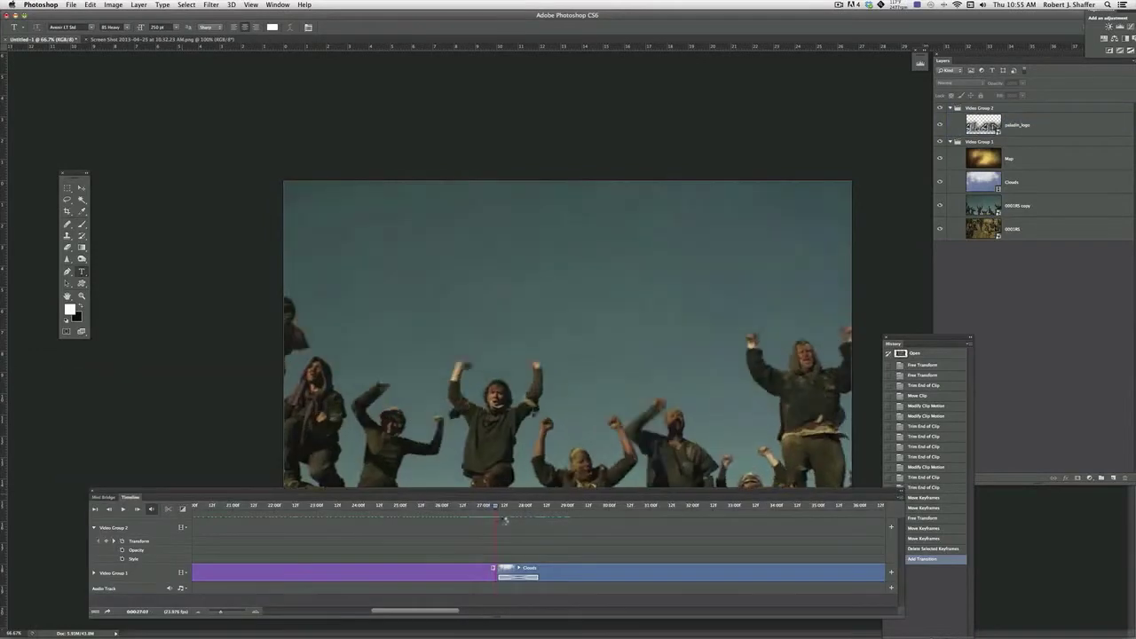
- Shorten the Clouds clip to about 4 seconds and increase its playback speed
{"action": "left_click", "coordinate": [378, 569]}
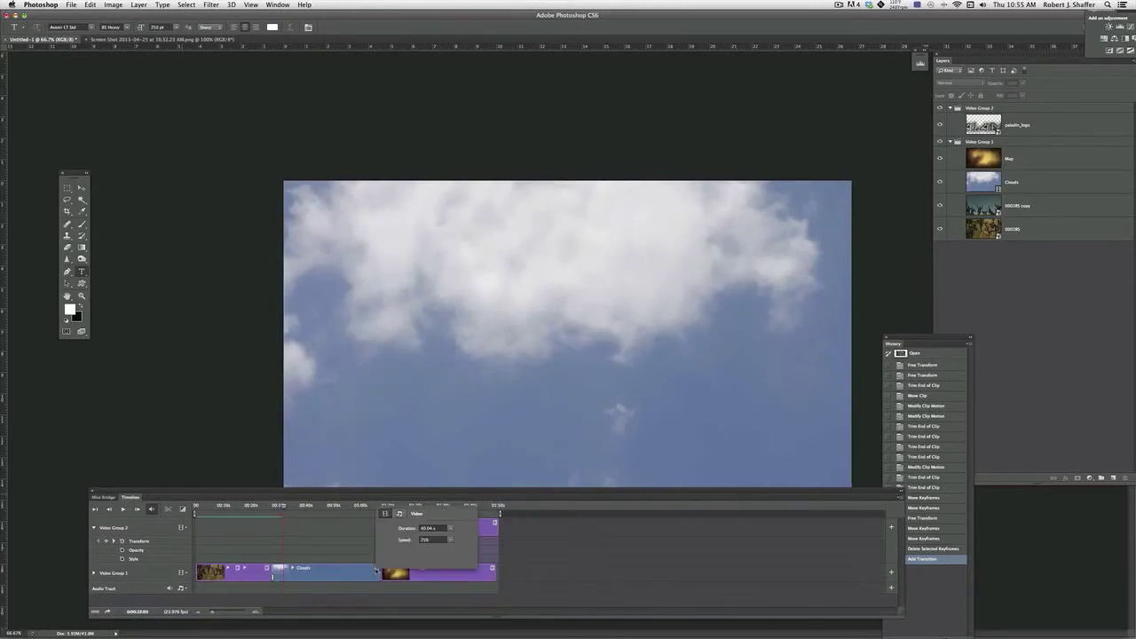
{"action": "left_click", "coordinate": [451, 530]}
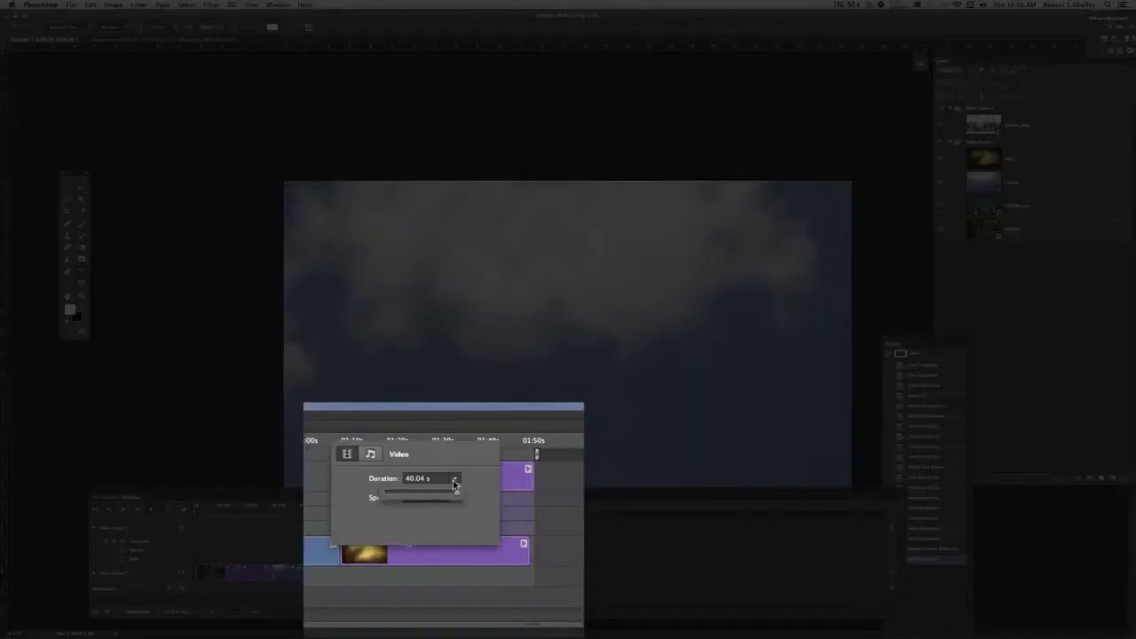
{"action": "left_click", "coordinate": [447, 515]}
{"action": "left_click", "coordinate": [455, 497]}
{"action": "left_click_drag", "start_coordinate": [421, 517], "coordinate": [493, 522]}
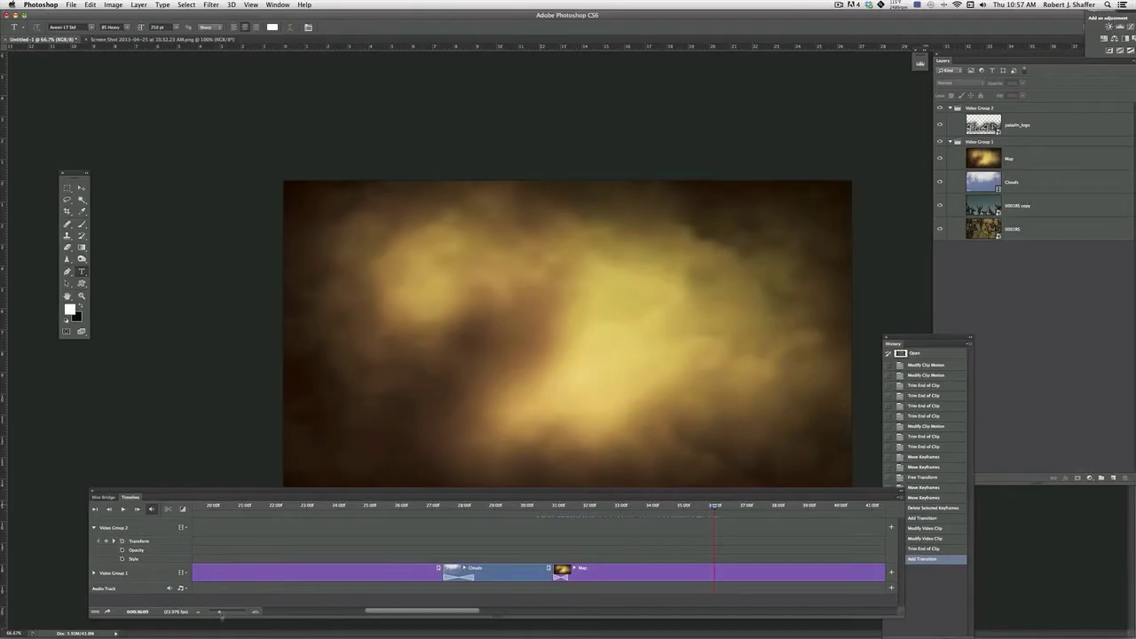
- Move the paladin_logo clip directly above the start of the Map clip and trim both clips to end at about 42 seconds
{"action": "left_click_drag", "start_coordinate": [222, 613], "coordinate": [213, 612]}
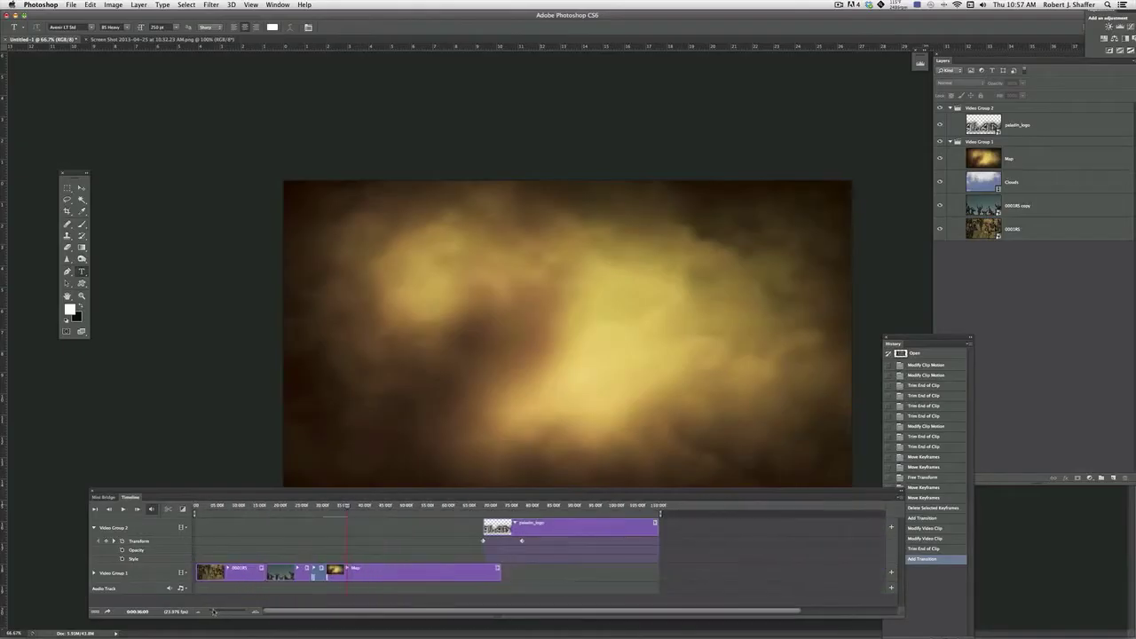
{"action": "left_click_drag", "start_coordinate": [562, 530], "coordinate": [406, 528]}
{"action": "left_click", "coordinate": [444, 572], "text": "shift"}
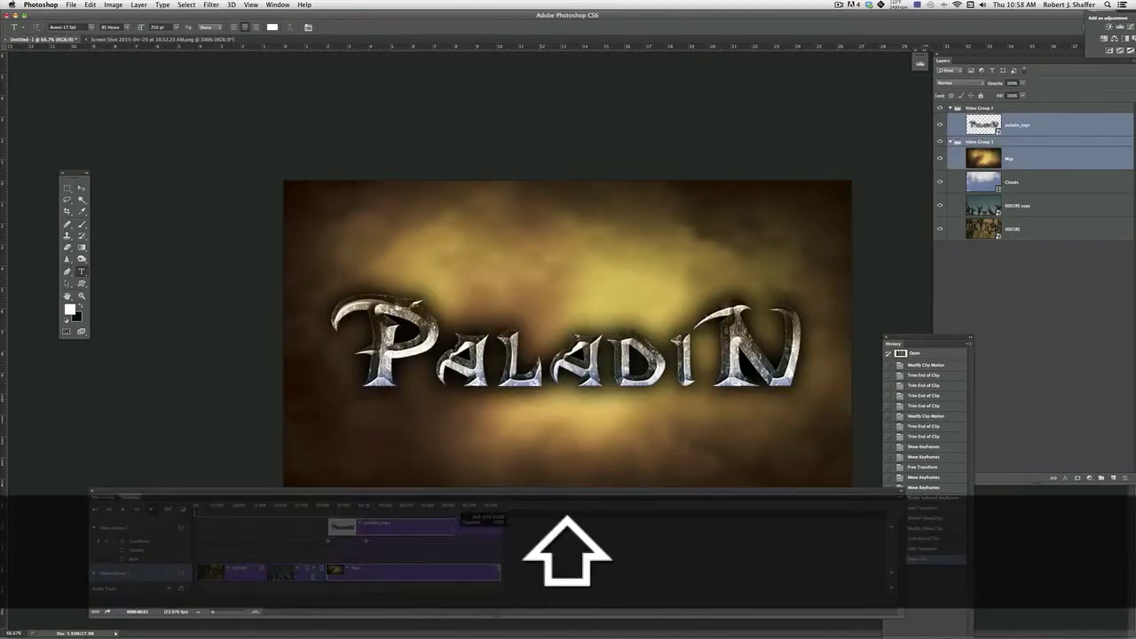
{"action": "left_click_drag", "start_coordinate": [501, 527], "coordinate": [372, 528]}
{"action": "left_click_drag", "start_coordinate": [502, 573], "coordinate": [373, 572]}
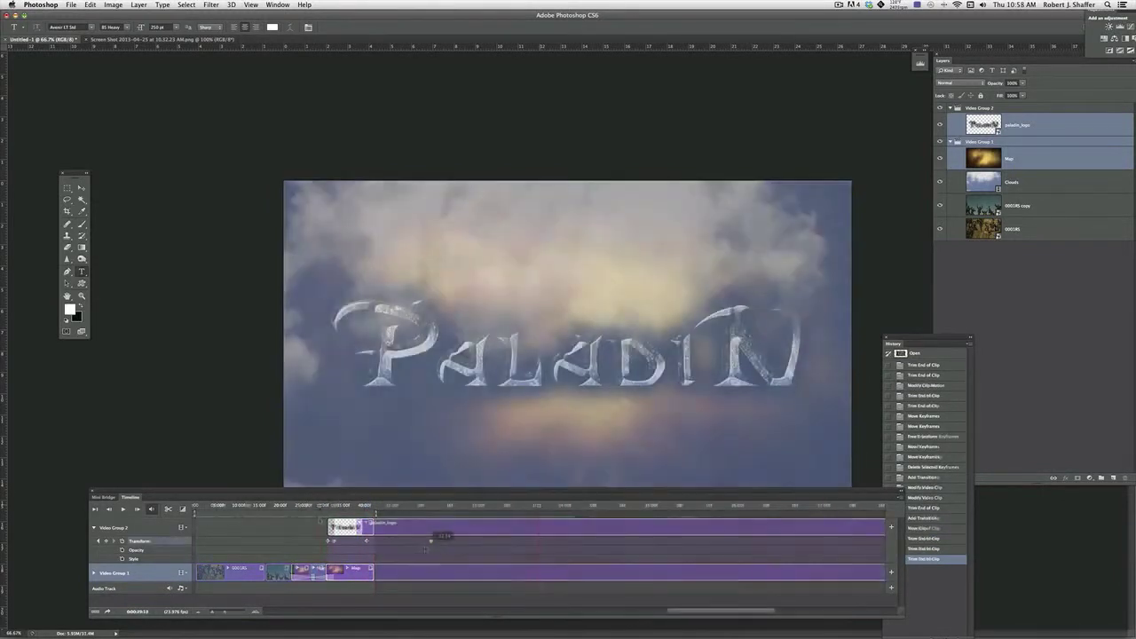
- Move the last paladin_logo Transform keyframe back inside the clip, and apply Fade With Black to the ends of the logo and Map clips
{"action": "left_click_drag", "start_coordinate": [420, 550], "coordinate": [361, 549]}
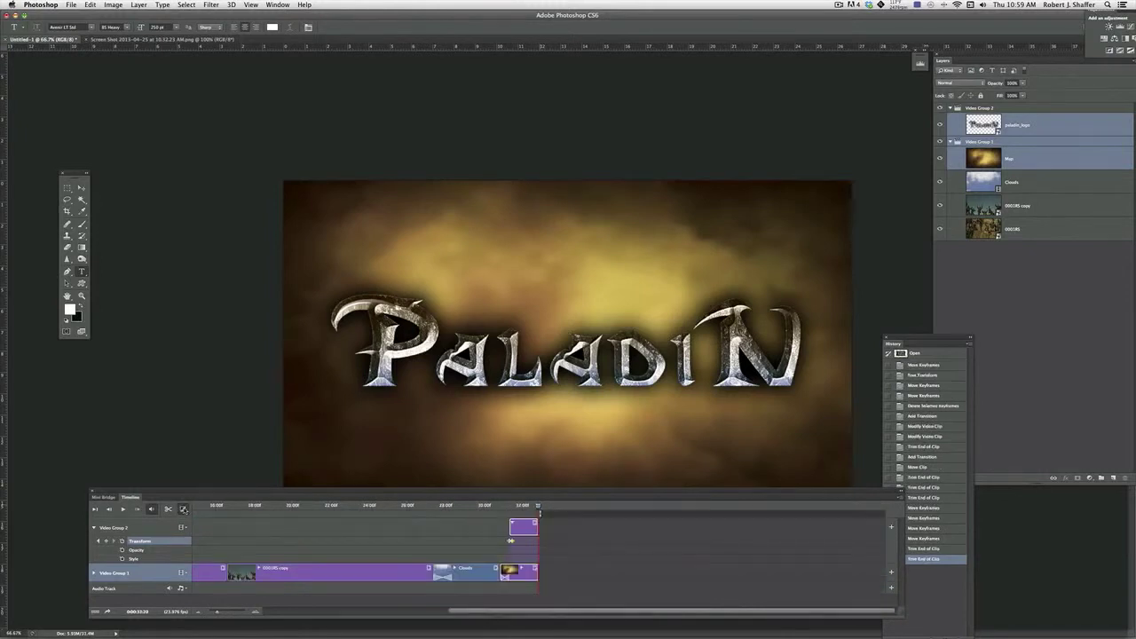
{"action": "left_click", "coordinate": [183, 509]}
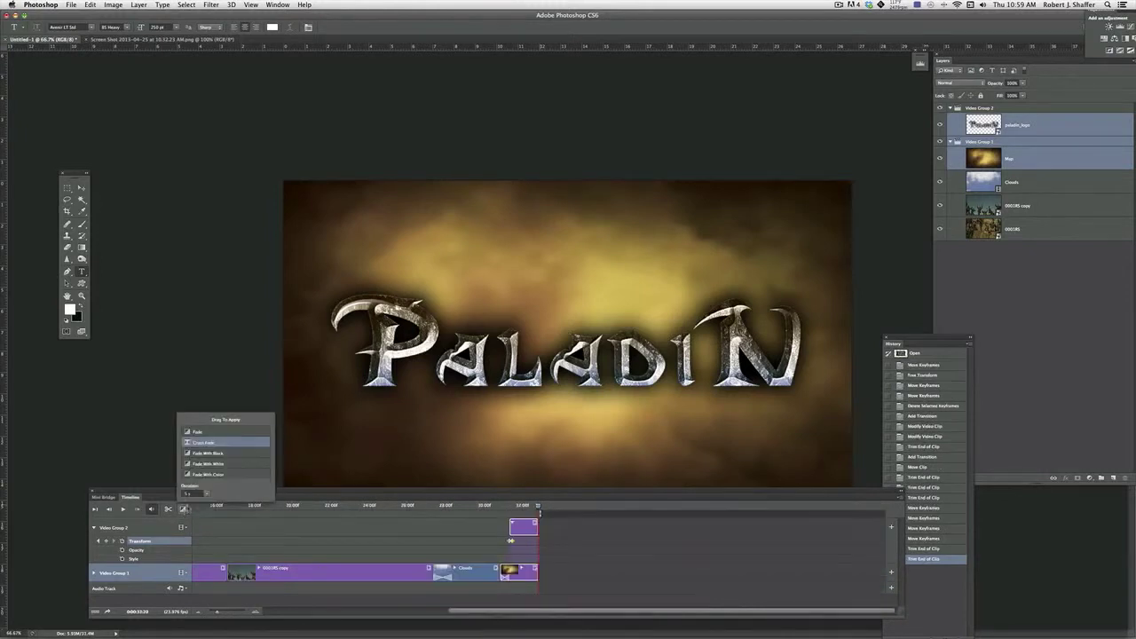
{"action": "left_click_drag", "start_coordinate": [226, 455], "coordinate": [203, 463]}
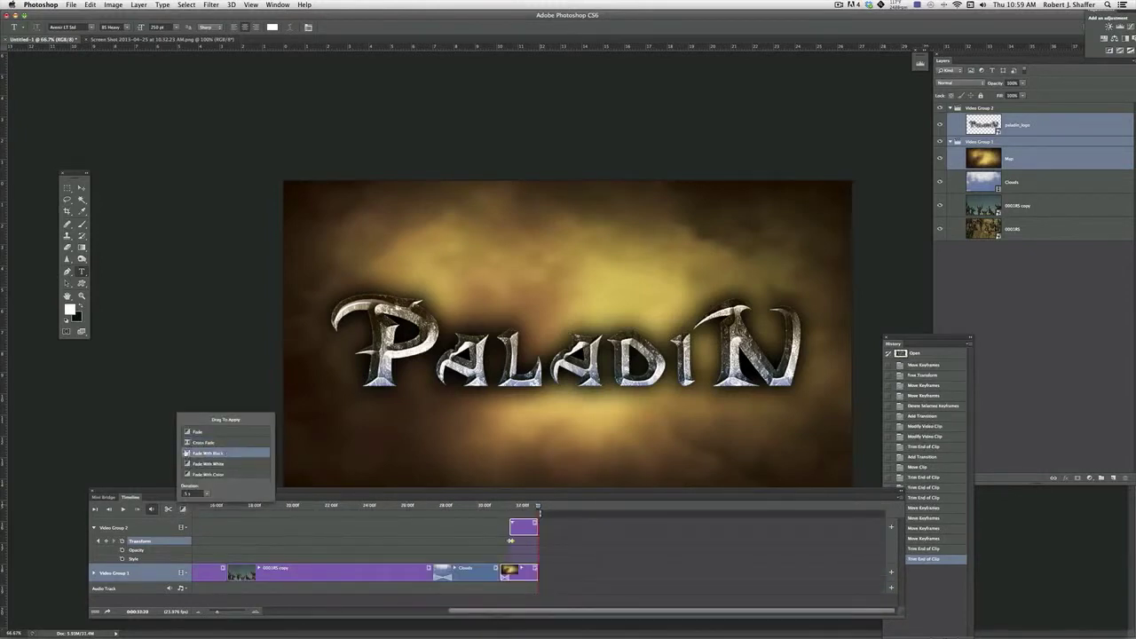
{"action": "left_click_drag", "start_coordinate": [204, 463], "coordinate": [533, 572]}
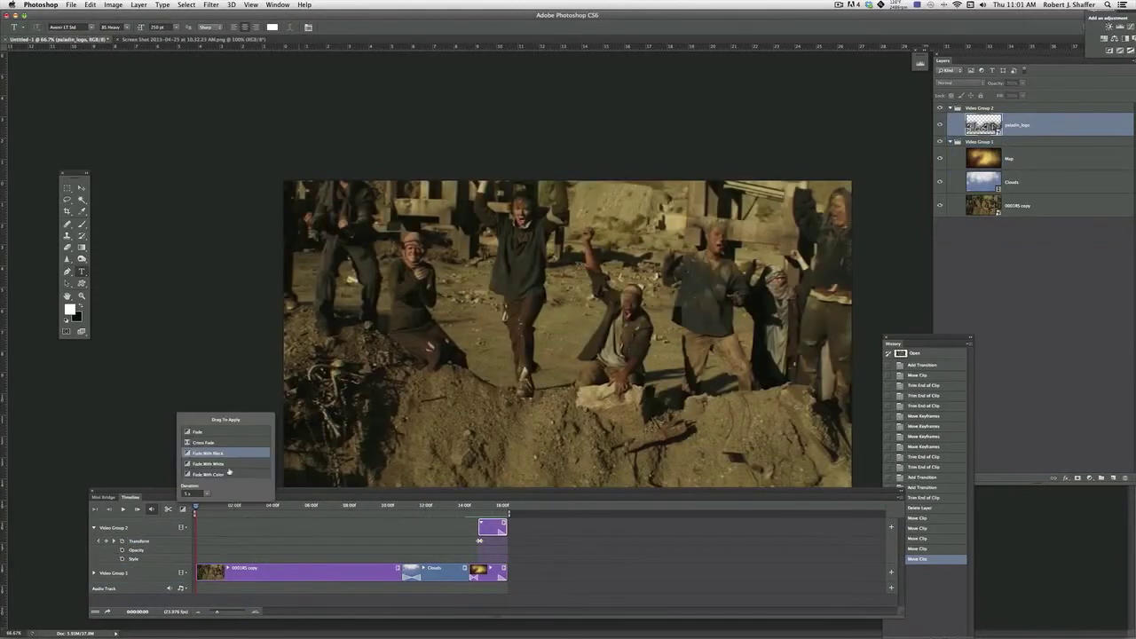
- Apply a Fade transition to the start of the 0001RS copy clip
{"action": "left_click_drag", "start_coordinate": [188, 432], "coordinate": [202, 573]}
{"action": "mouse_move", "coordinate": [196, 506]}
{"action": "left_mouse_down"}
{"action": "mouse_move", "coordinate": [296, 509]}
{"action": "mouse_move", "coordinate": [191, 509]}
{"action": "left_mouse_up"}
{"action": "left_click_drag", "start_coordinate": [260, 491], "coordinate": [226, 455]}
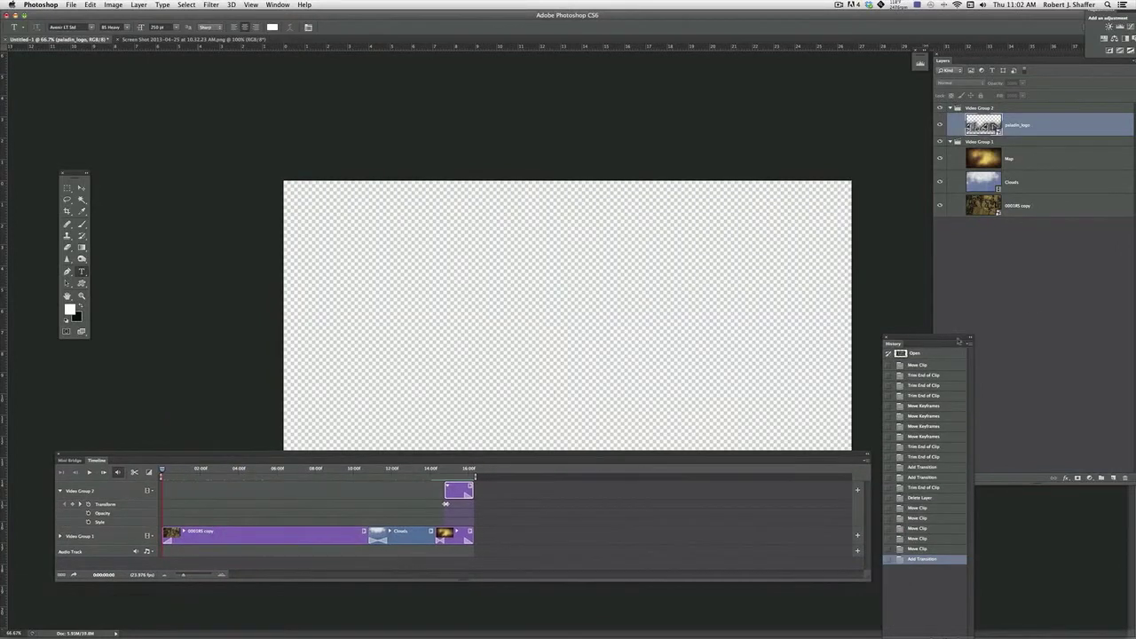
- Create a new layer filled with black and place it beneath all the video clips for the full length of the sequence
{"action": "left_click", "coordinate": [1012, 284]}
{"action": "left_click_drag", "start_coordinate": [1003, 55], "coordinate": [926, 52]}
{"action": "left_click", "coordinate": [1037, 474]}
{"action": "left_click", "coordinate": [91, 5]}
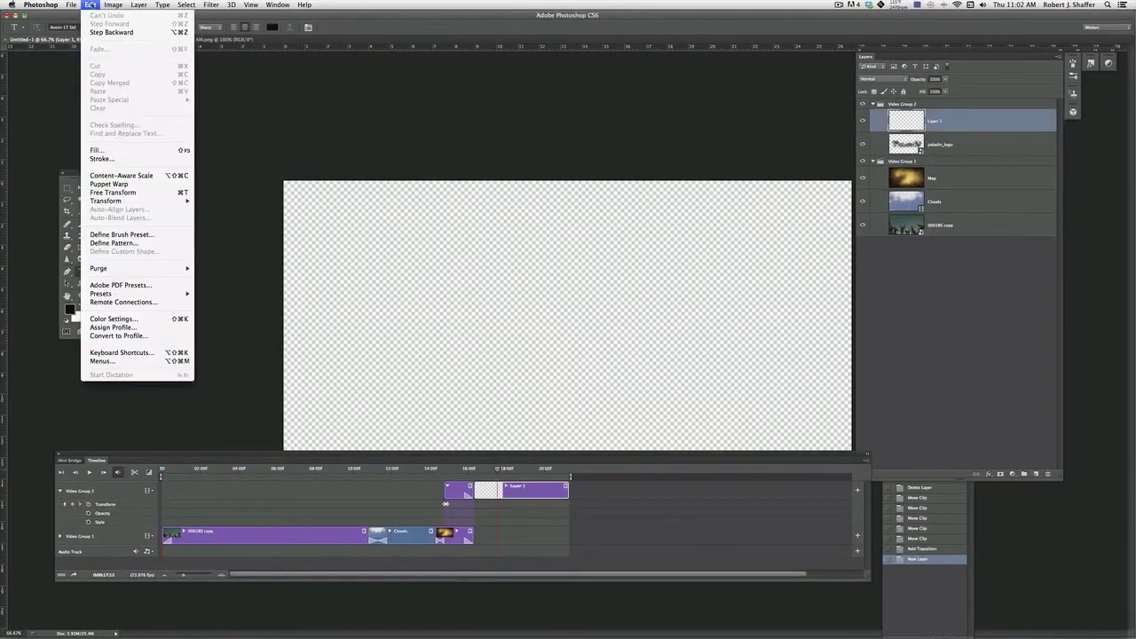
{"action": "left_click", "coordinate": [96, 150]}
{"action": "left_click", "coordinate": [576, 358]}
{"action": "key", "text": "Return"}
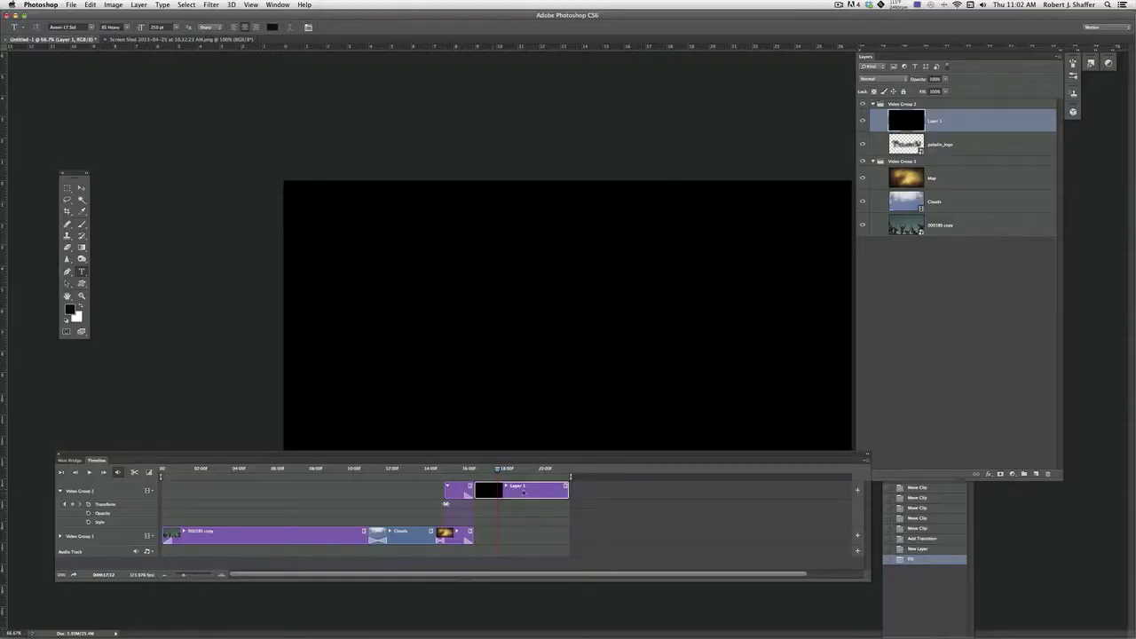
{"action": "left_click_drag", "start_coordinate": [524, 492], "coordinate": [212, 552]}
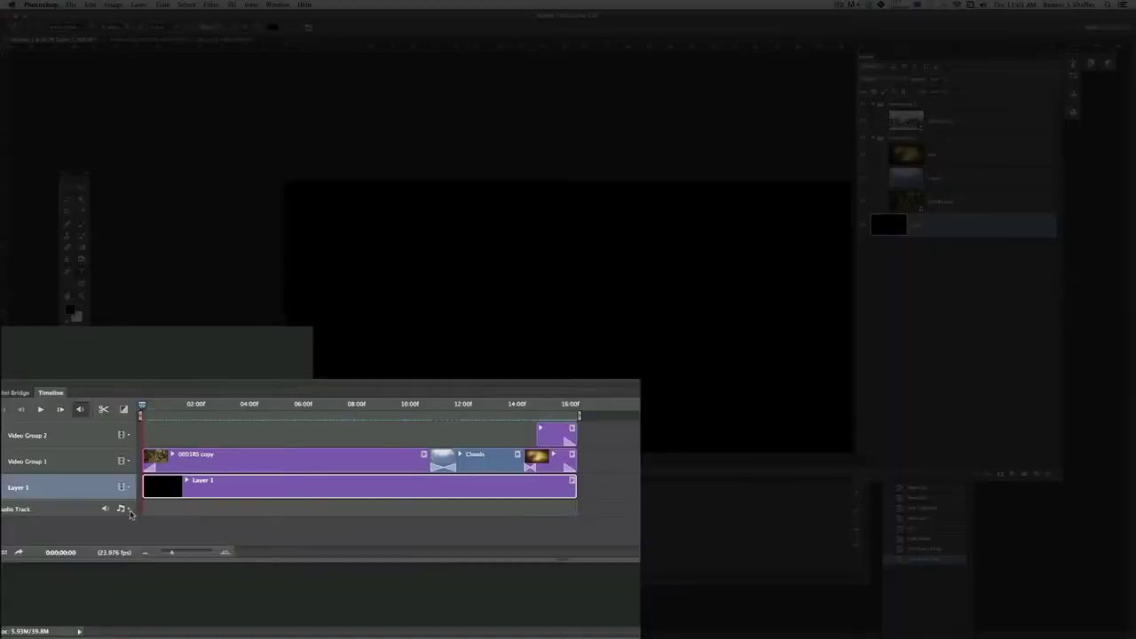
- Add 06 Departure From Cairo.aif from the Cairo Music folder to the audio track and trim it to the end of the video
{"action": "left_click", "coordinate": [147, 573]}
{"action": "left_click", "coordinate": [187, 578]}
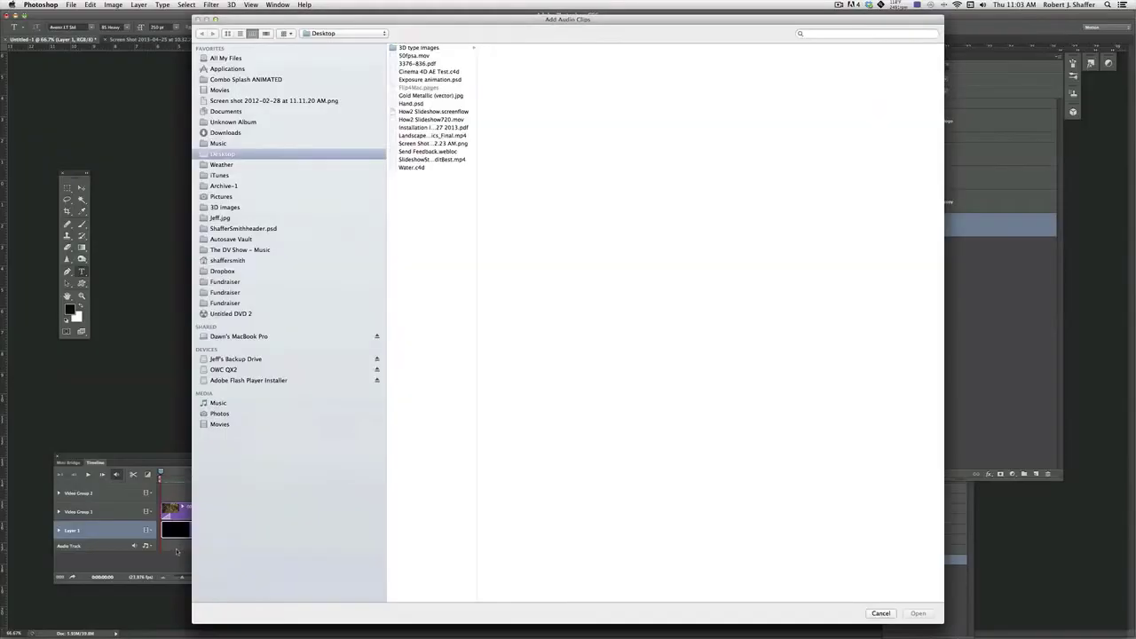
{"action": "left_click", "coordinate": [367, 35]}
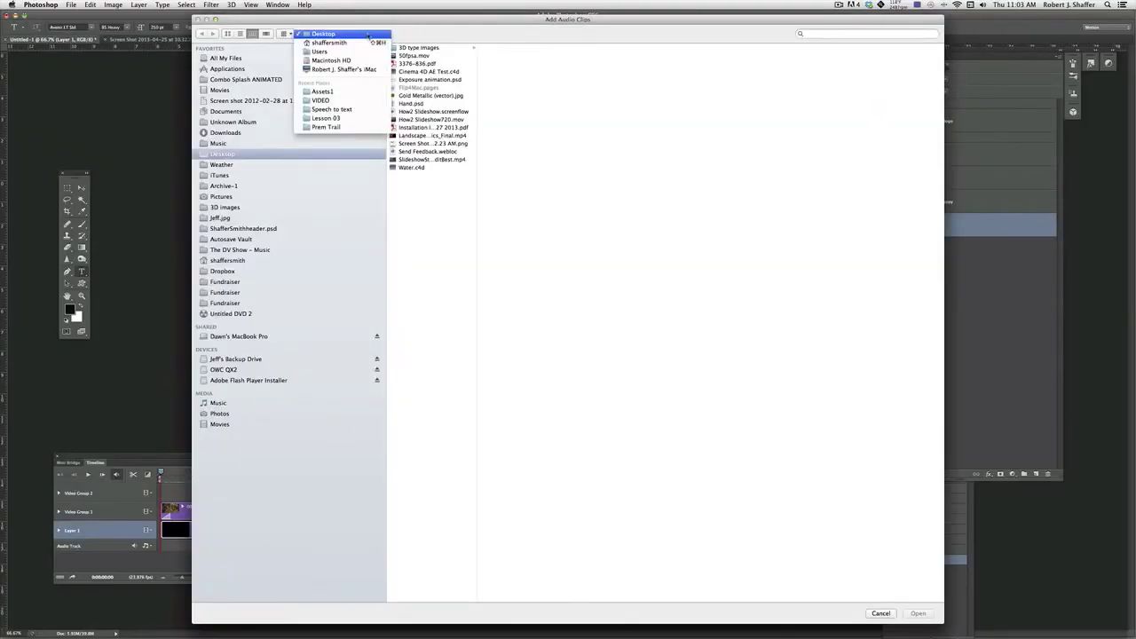
{"action": "left_click", "coordinate": [337, 94]}
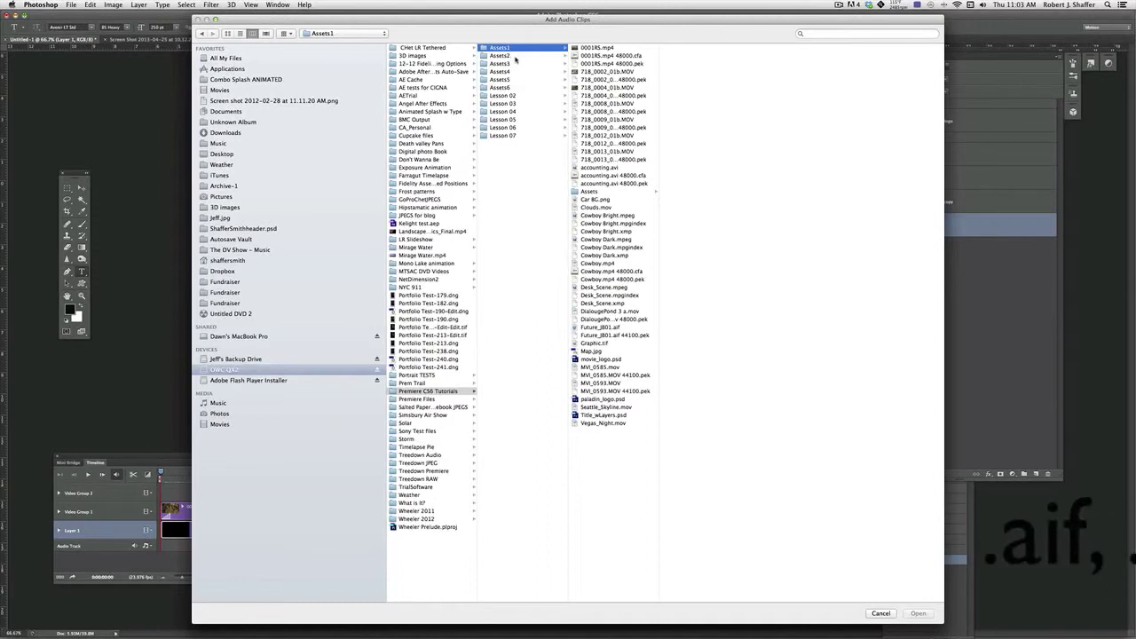
{"action": "left_click", "coordinate": [499, 55]}
{"action": "left_click", "coordinate": [596, 63]}
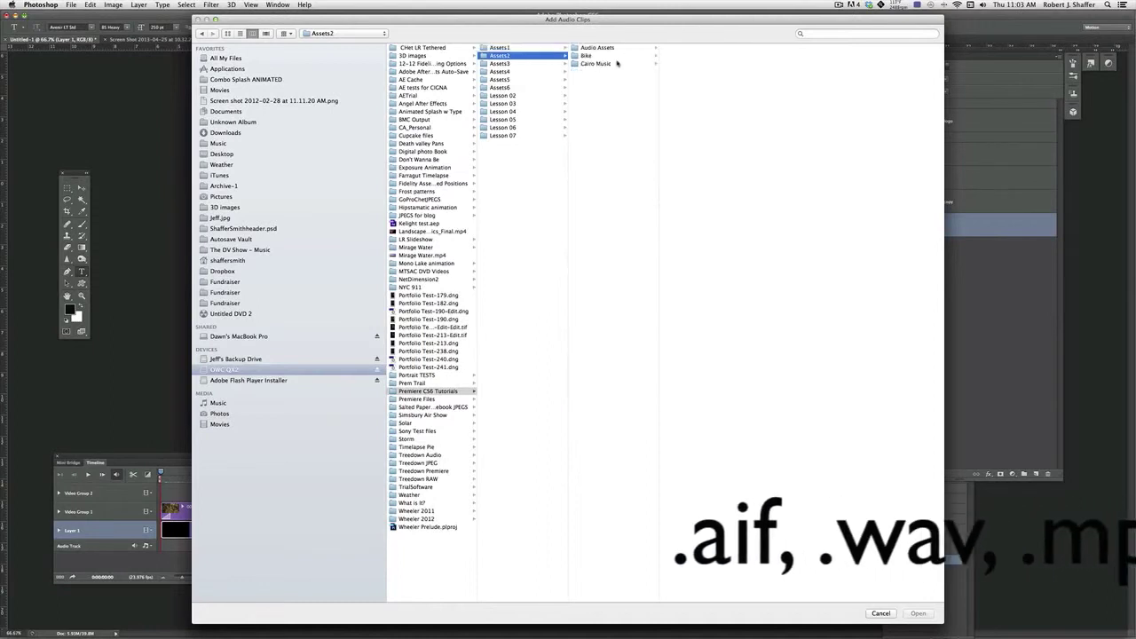
{"action": "left_click", "coordinate": [706, 47]}
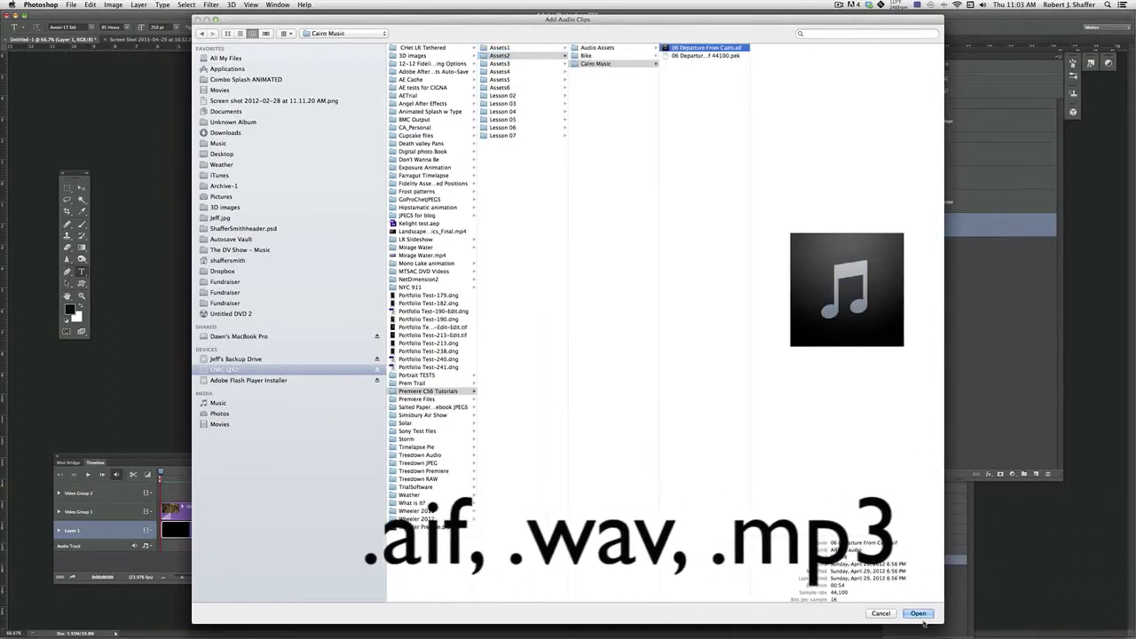
{"action": "key", "text": "Return"}
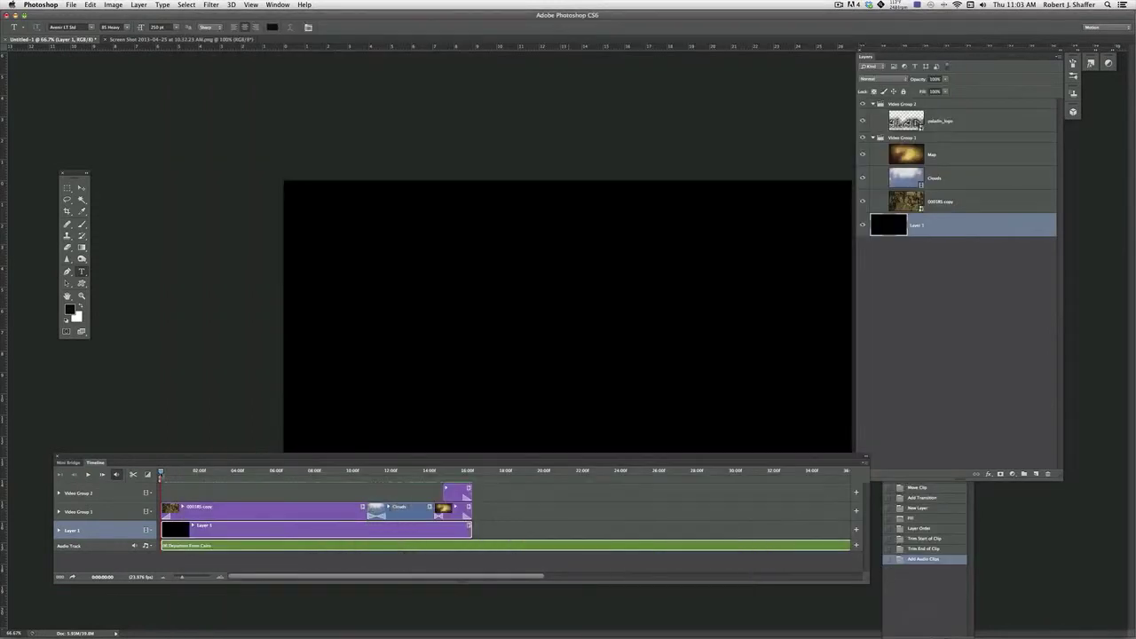
{"action": "left_click", "coordinate": [88, 475]}
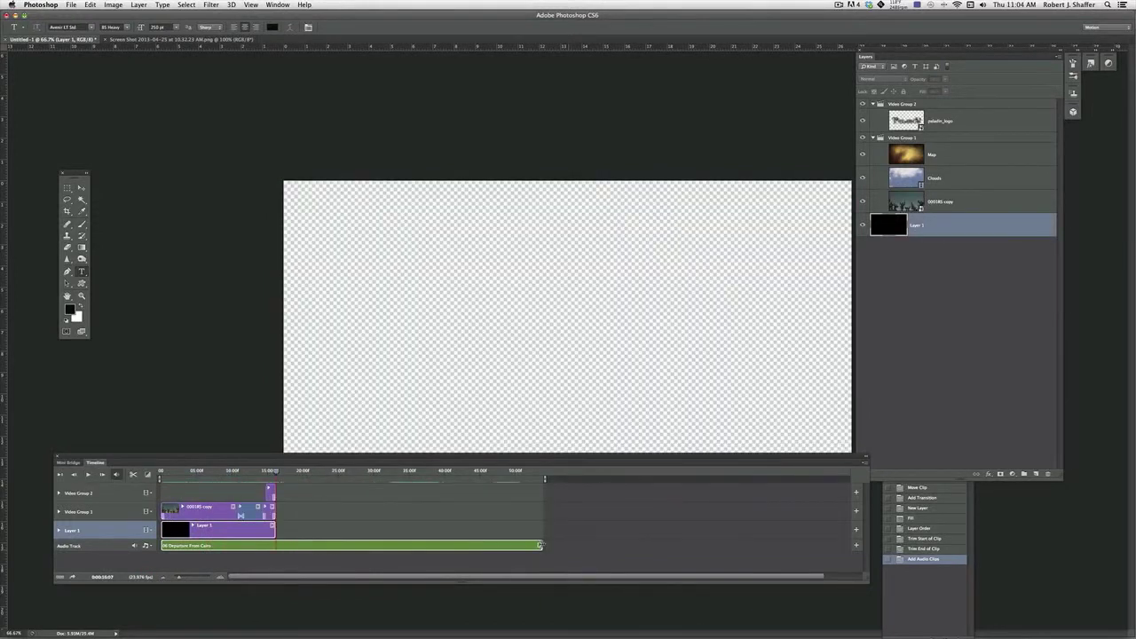
{"action": "left_click_drag", "start_coordinate": [540, 545], "coordinate": [275, 545]}
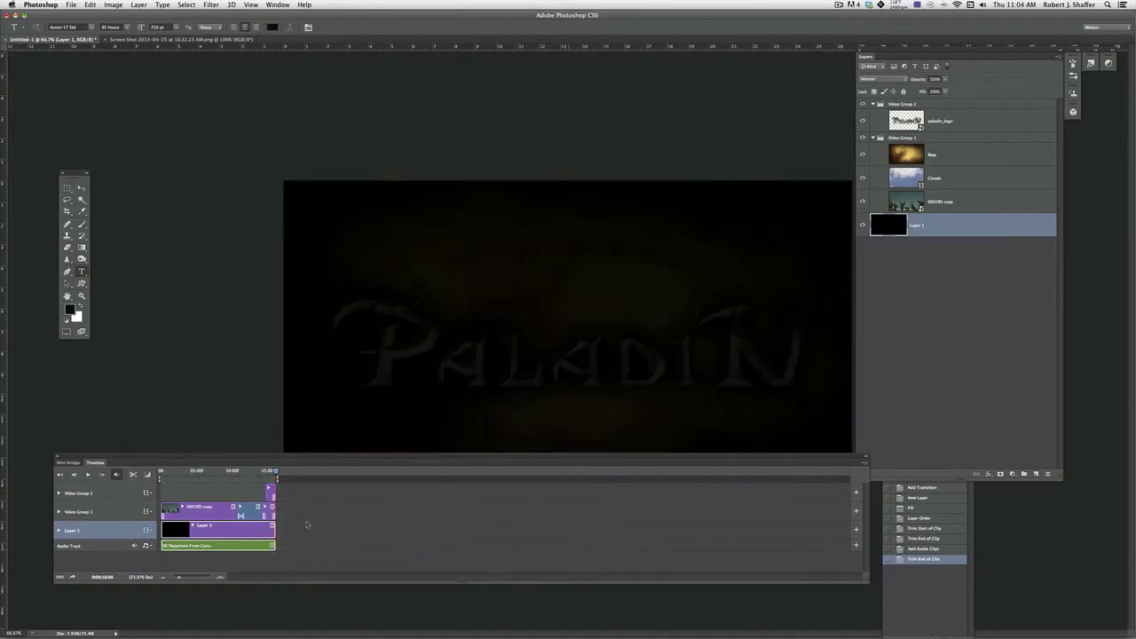
- Shorten the 0001RS copy clip to about 9 seconds and align Layer 1, the audio and the paladin_logo clip with the new sequence end
{"action": "left_click", "coordinate": [889, 196]}
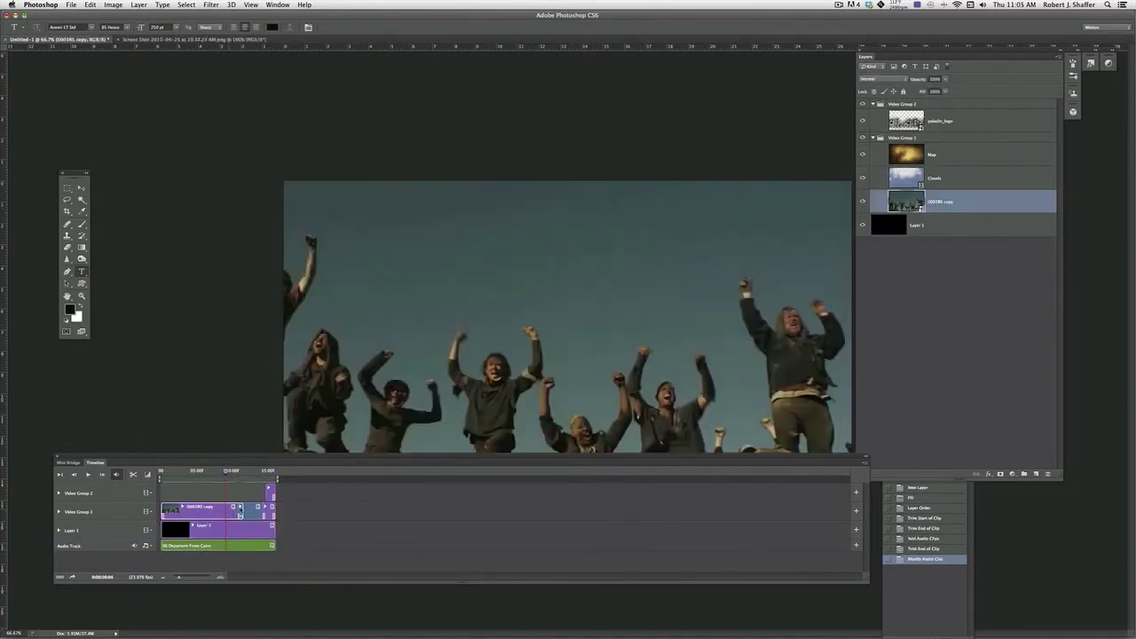
{"action": "left_click_drag", "start_coordinate": [240, 511], "coordinate": [226, 512]}
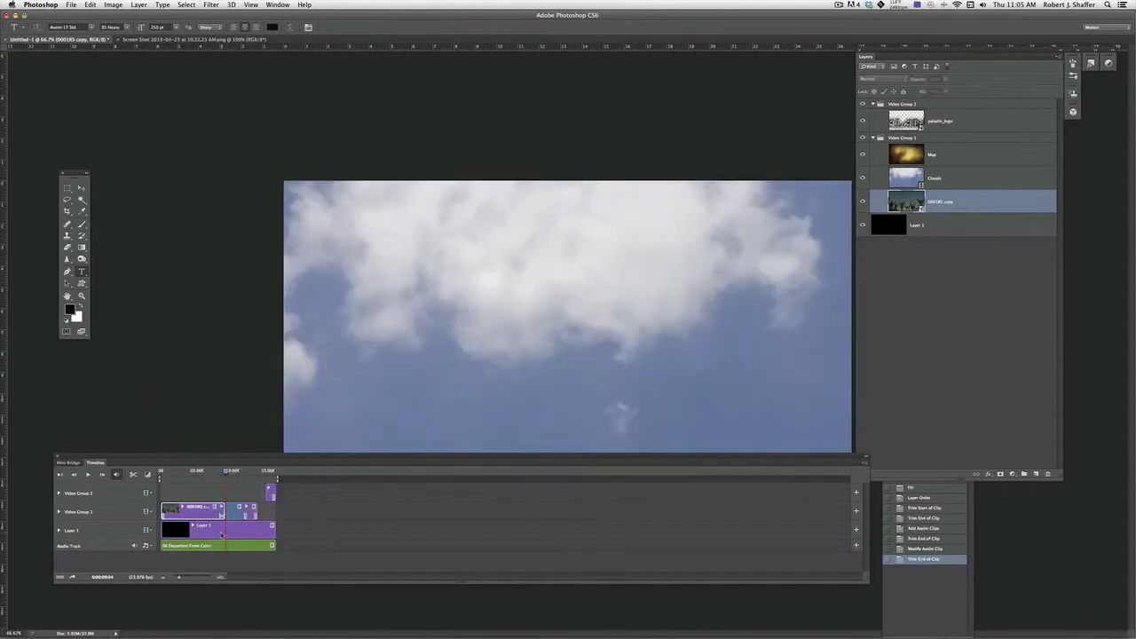
{"action": "left_click", "coordinate": [269, 530]}
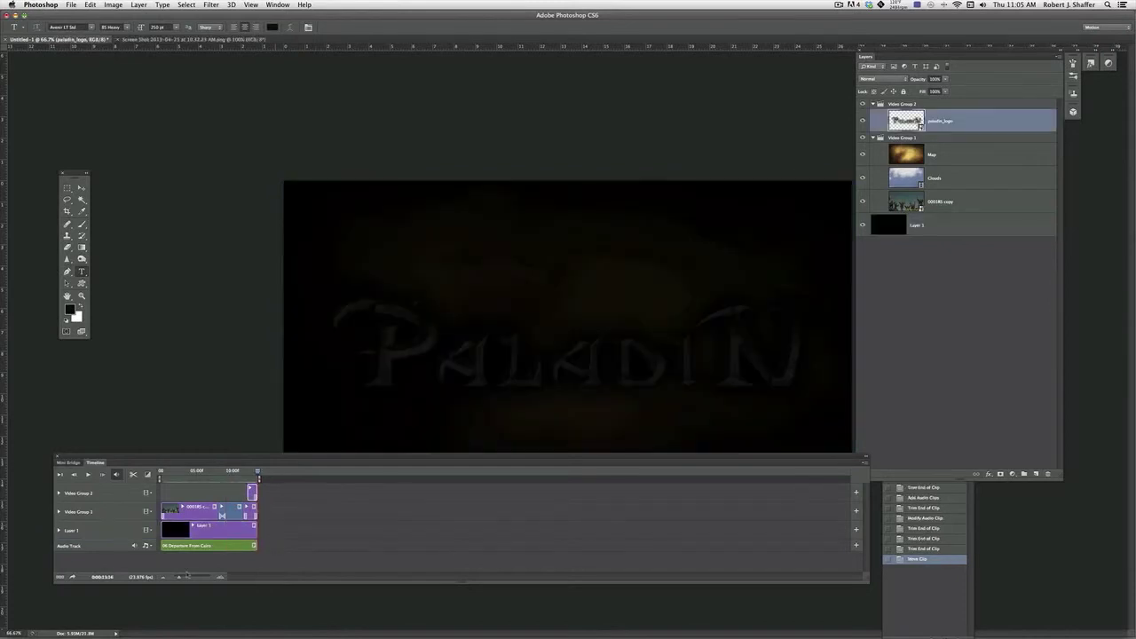
{"action": "left_click_drag", "start_coordinate": [186, 575], "coordinate": [194, 581]}
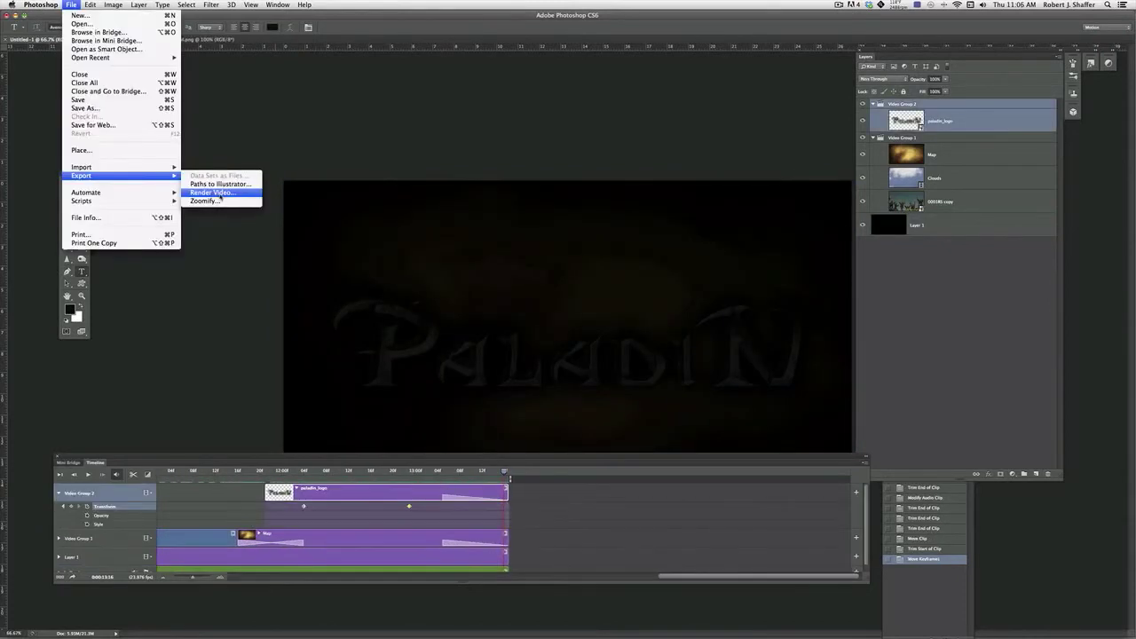
- Set up the video render with the file name Paladin.mp4 and the Desktop as the destination folder
{"action": "left_click", "coordinate": [228, 190]}
{"action": "left_click", "coordinate": [423, 105]}
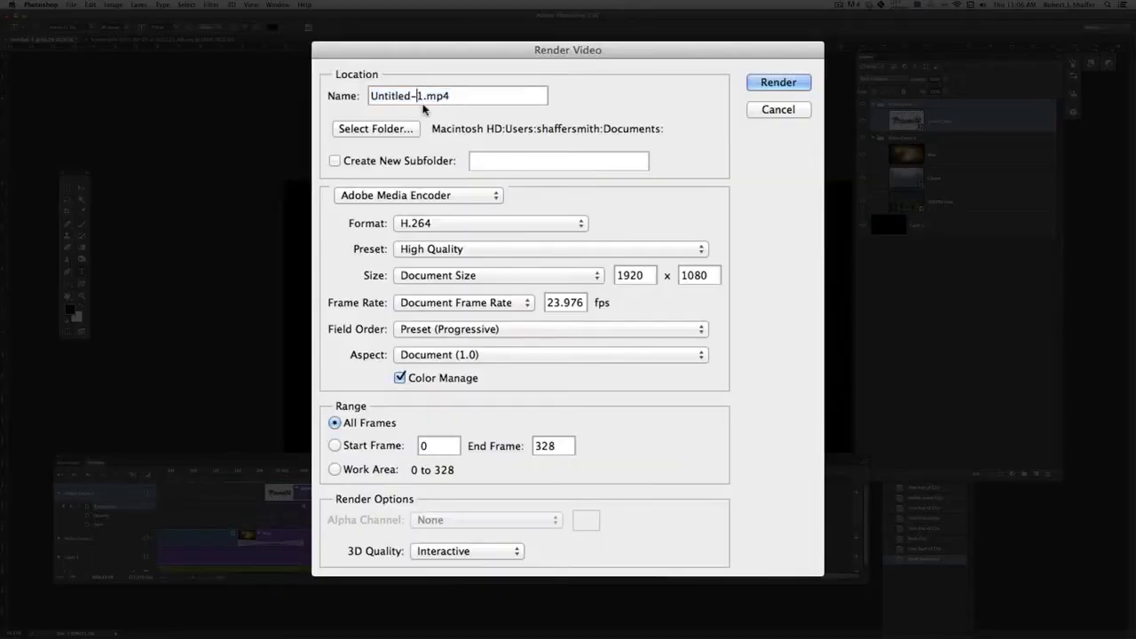
{"action": "left_click_drag", "start_coordinate": [424, 96], "coordinate": [370, 96]}
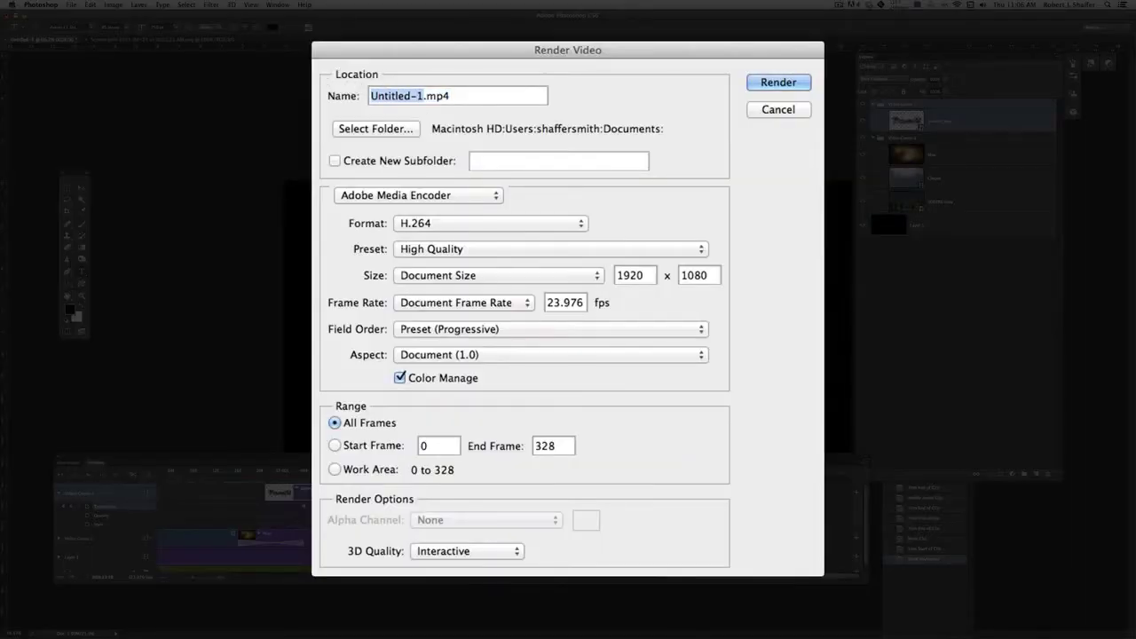
{"action": "type", "text": "Paladin"}
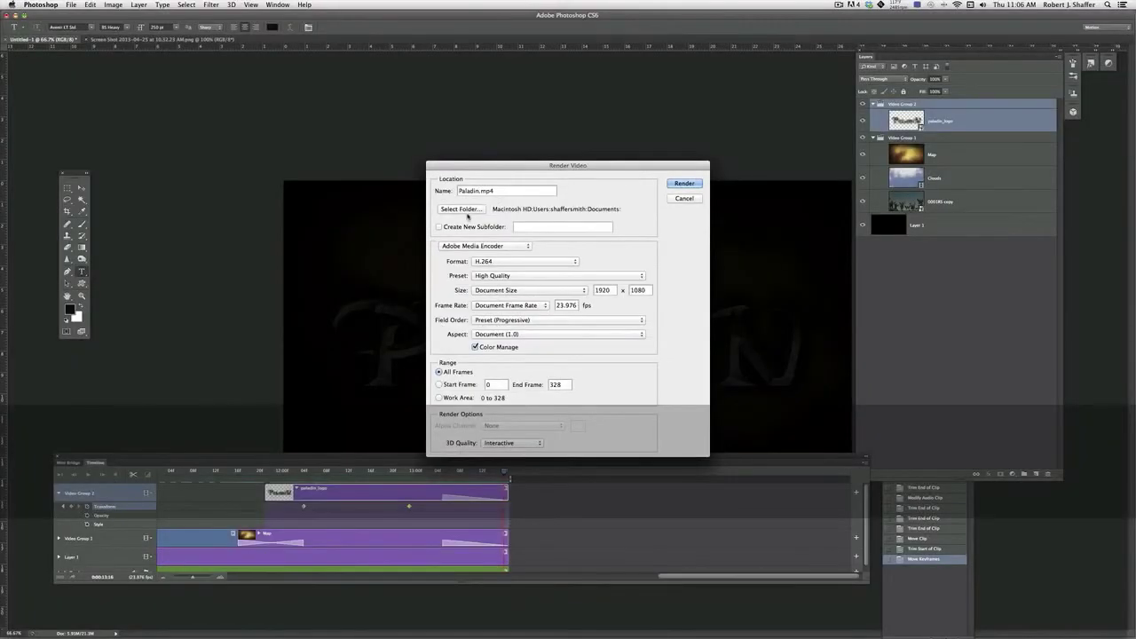
{"action": "left_click", "coordinate": [465, 211]}
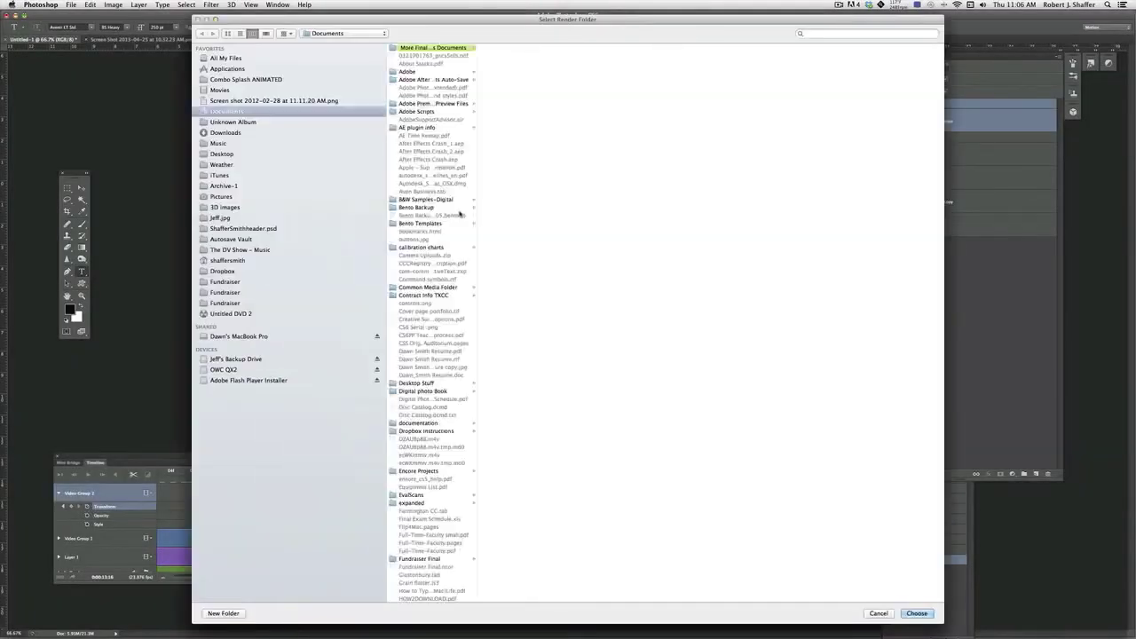
{"action": "left_click", "coordinate": [223, 154]}
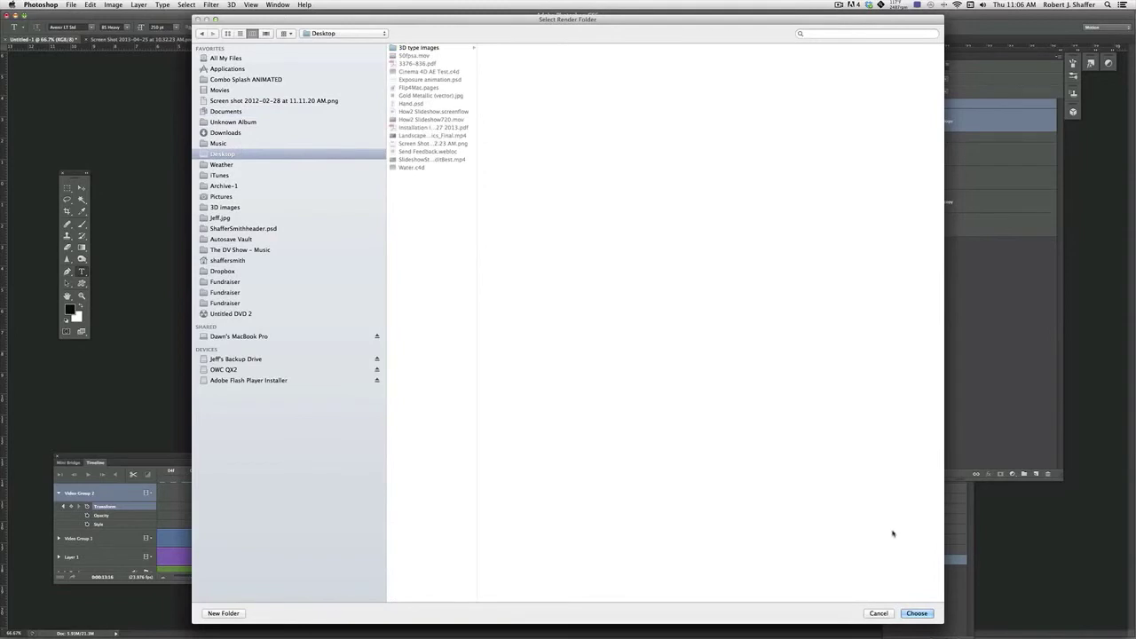
{"action": "left_click", "coordinate": [917, 614]}
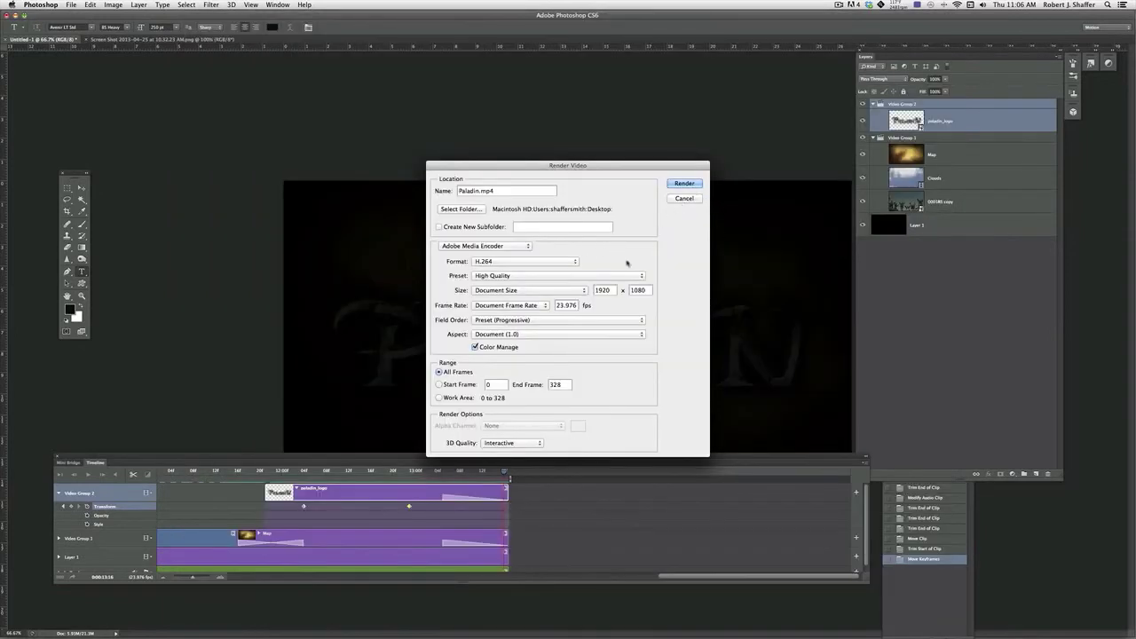
- Keep the Document Frame Rate and render the whole sequence as H.264 in High Quality
{"action": "left_click", "coordinate": [529, 306]}
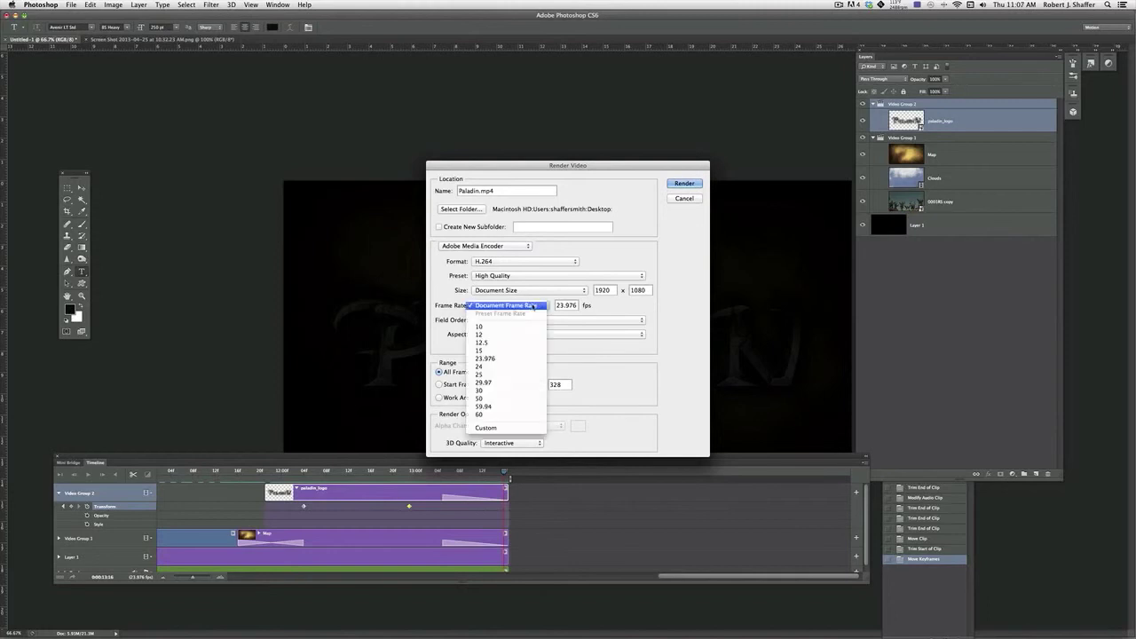
{"action": "left_click", "coordinate": [511, 306]}
{"action": "left_click", "coordinate": [684, 184]}
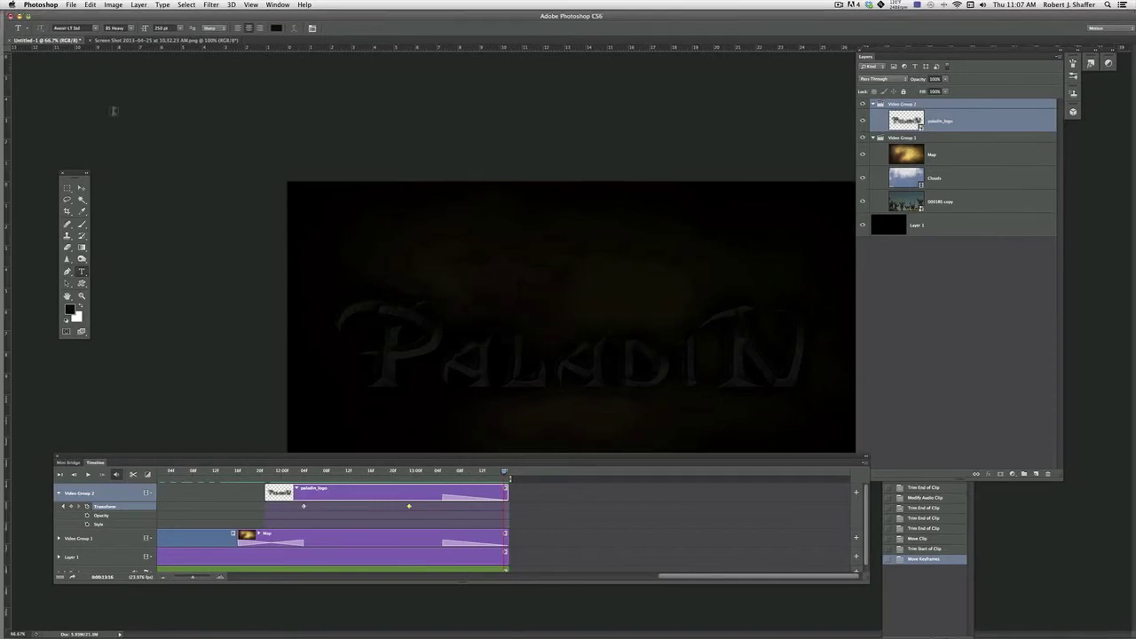
- Save the project on the Desktop as Paladin.psd with its layers
{"action": "left_click", "coordinate": [70, 4]}
{"action": "left_click", "coordinate": [92, 102]}
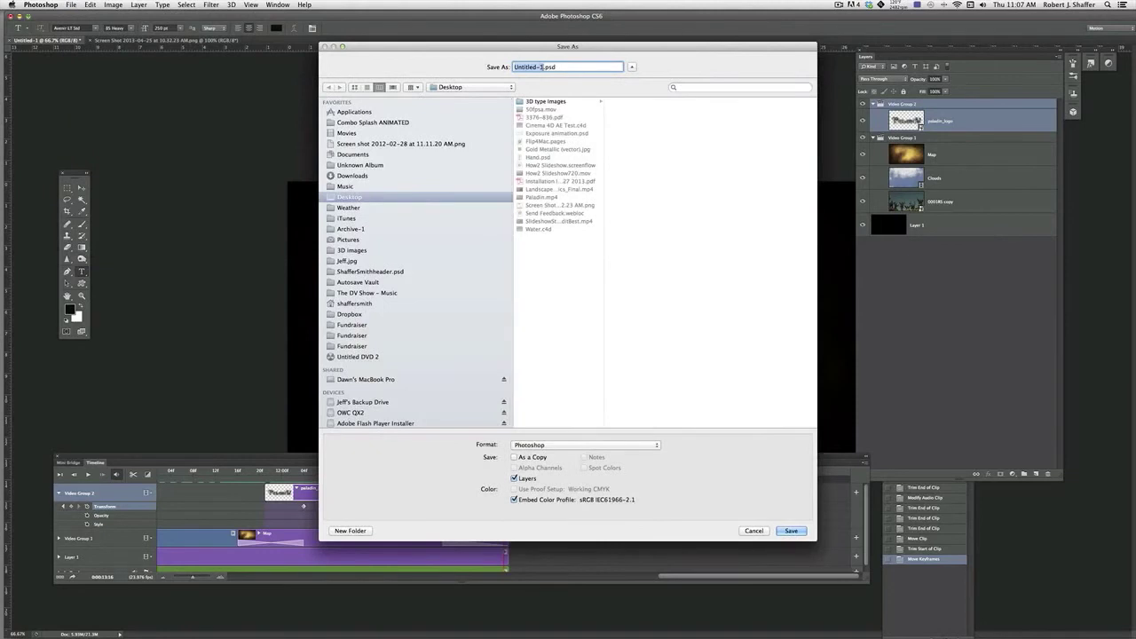
{"action": "type", "text": "Paladin"}
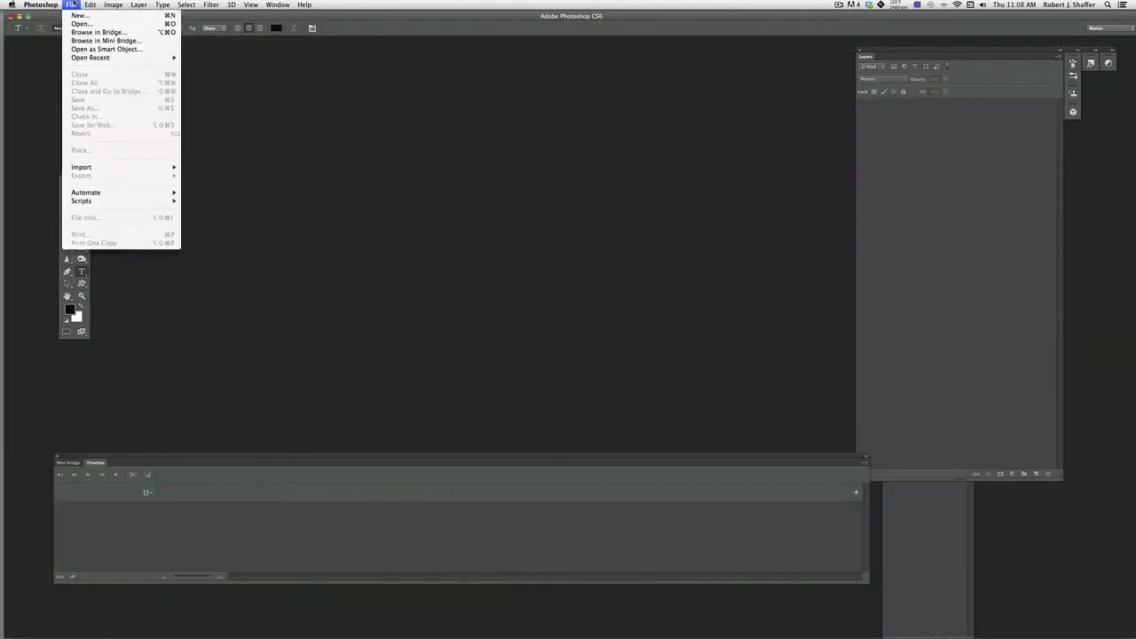
- Open the rendered Paladin.mp4 from the Desktop and play it back to check the finished video
{"action": "left_click", "coordinate": [85, 29]}
{"action": "double_click", "coordinate": [446, 152]}
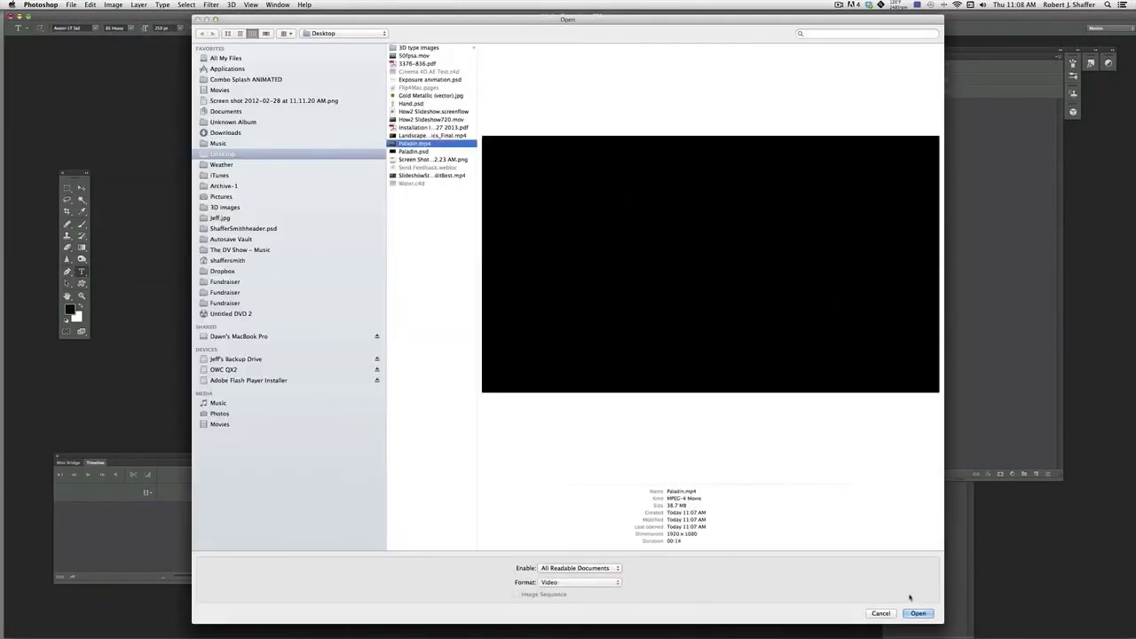
{"action": "key", "text": "space"}
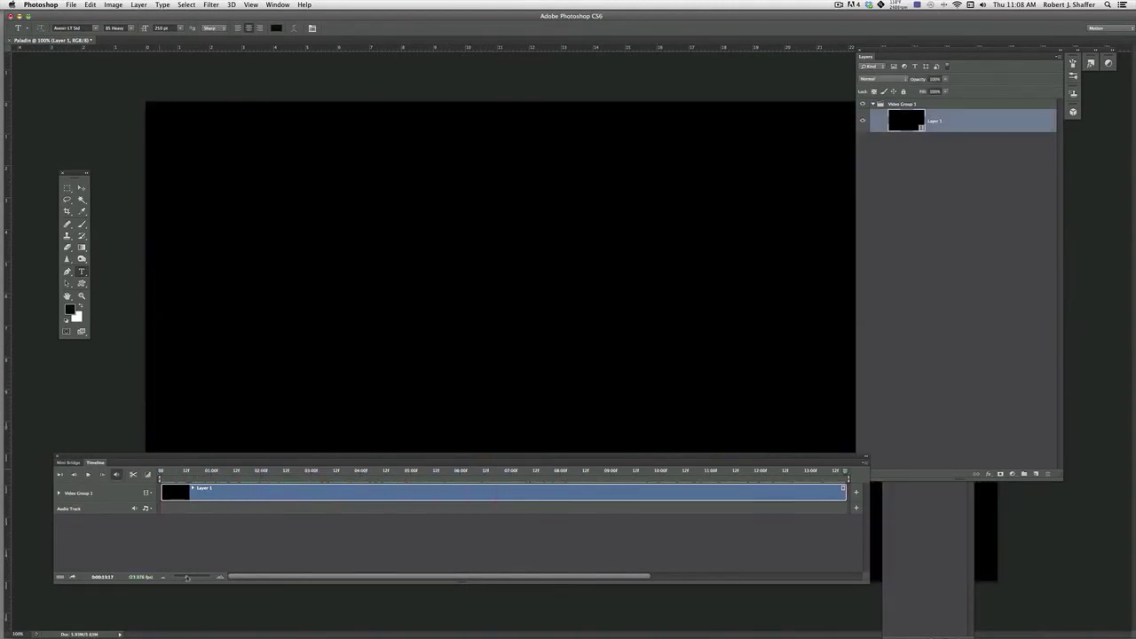
{"action": "mouse_move", "coordinate": [186, 578]}
{"action": "left_mouse_down"}
{"action": "mouse_move", "coordinate": [169, 578]}
{"action": "mouse_move", "coordinate": [182, 578]}
{"action": "left_mouse_up"}
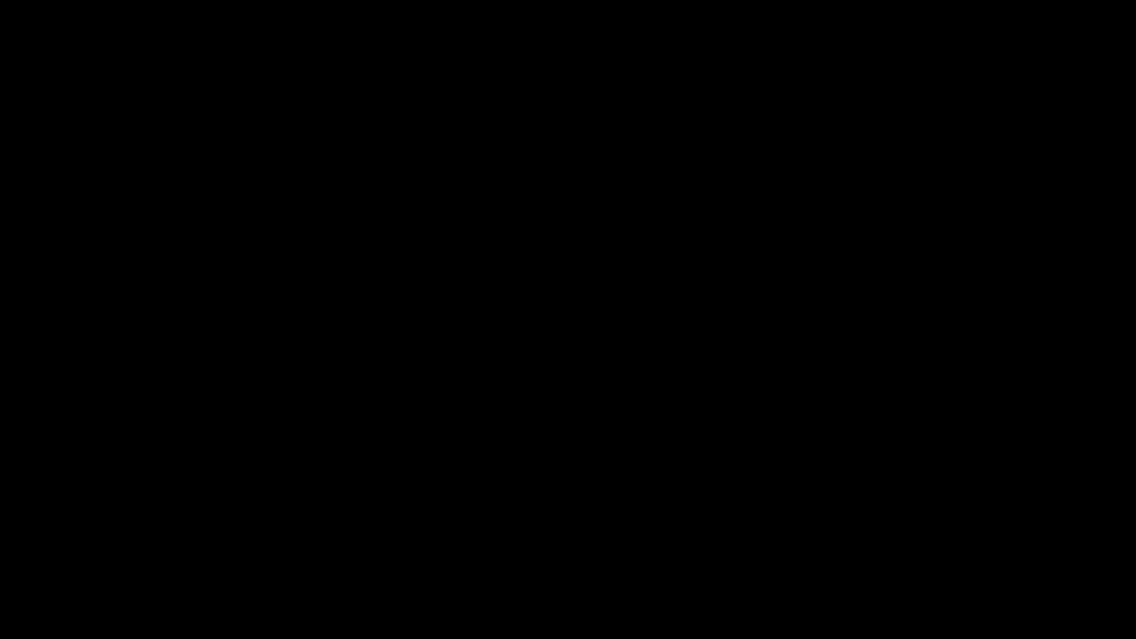